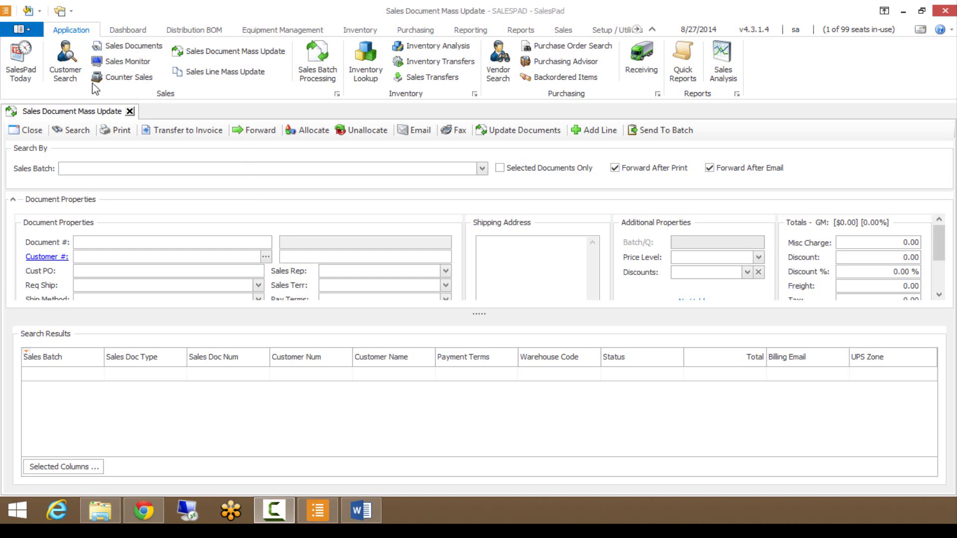
Open the Security Editor and display the full list of settings for Sales Document Mass Update.
{"action": "left_click", "coordinate": [32, 31]}
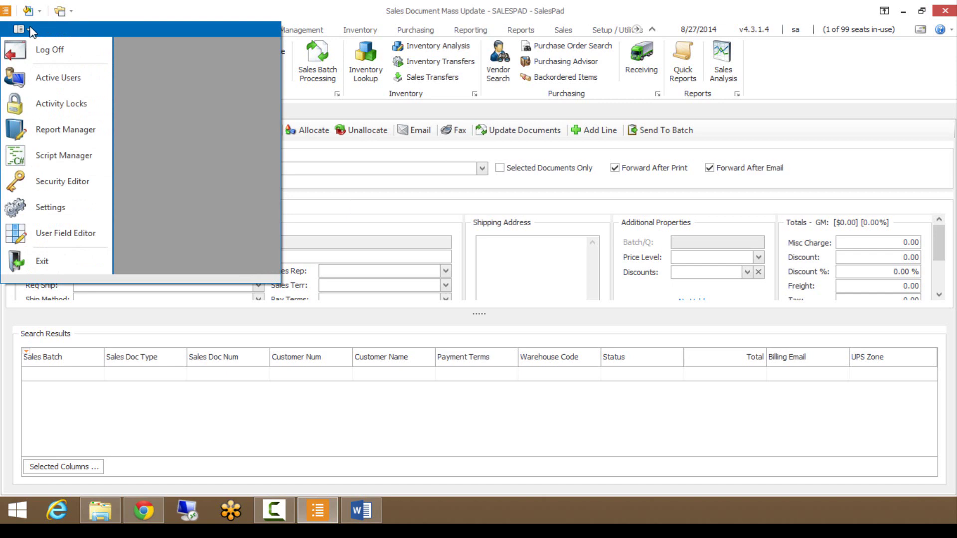
{"action": "left_click", "coordinate": [59, 183]}
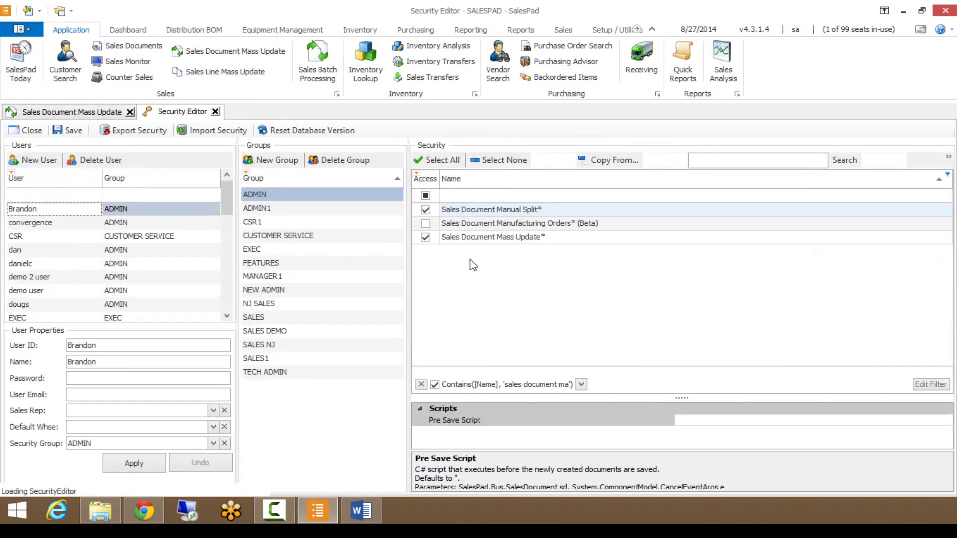
{"action": "left_click", "coordinate": [489, 238]}
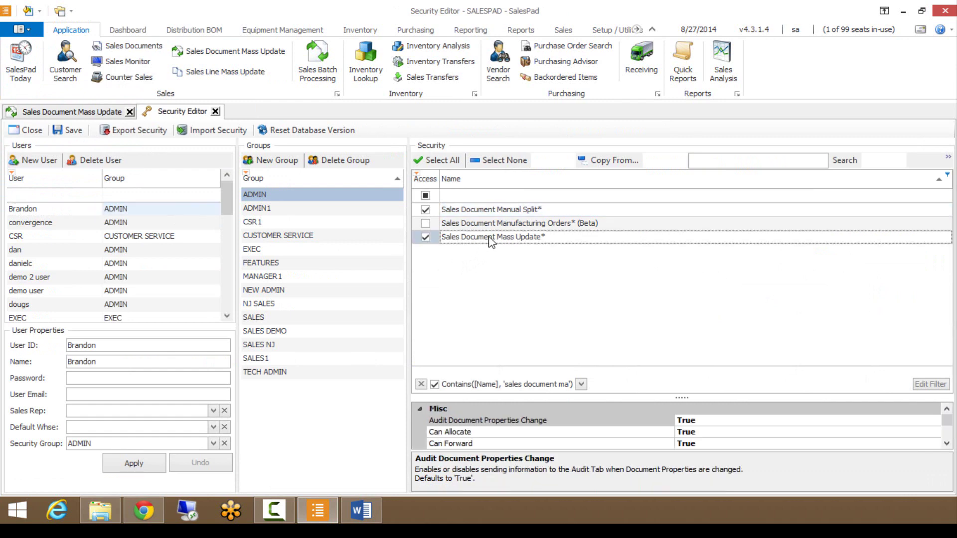
{"action": "left_click_drag", "start_coordinate": [683, 388], "coordinate": [682, 259]}
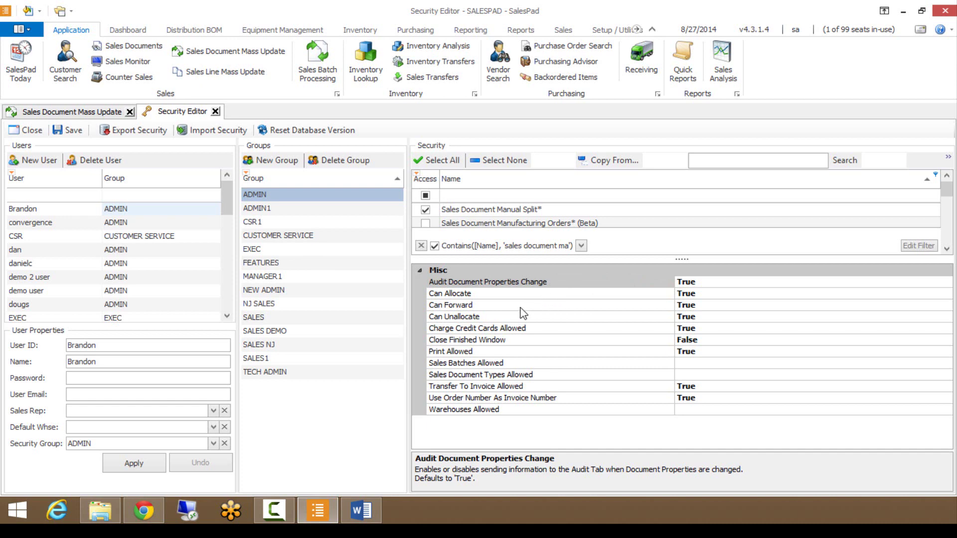
Review the credit card, sales batch, document type and warehouse settings, comparing the ADMIN and CUSTOMER SERVICE groups.
{"action": "left_click", "coordinate": [500, 332]}
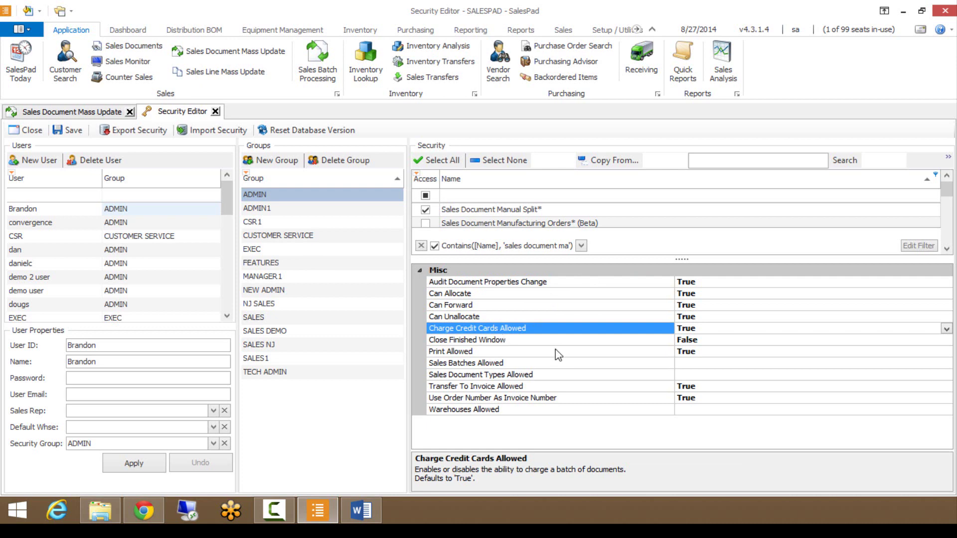
{"action": "left_click", "coordinate": [517, 365]}
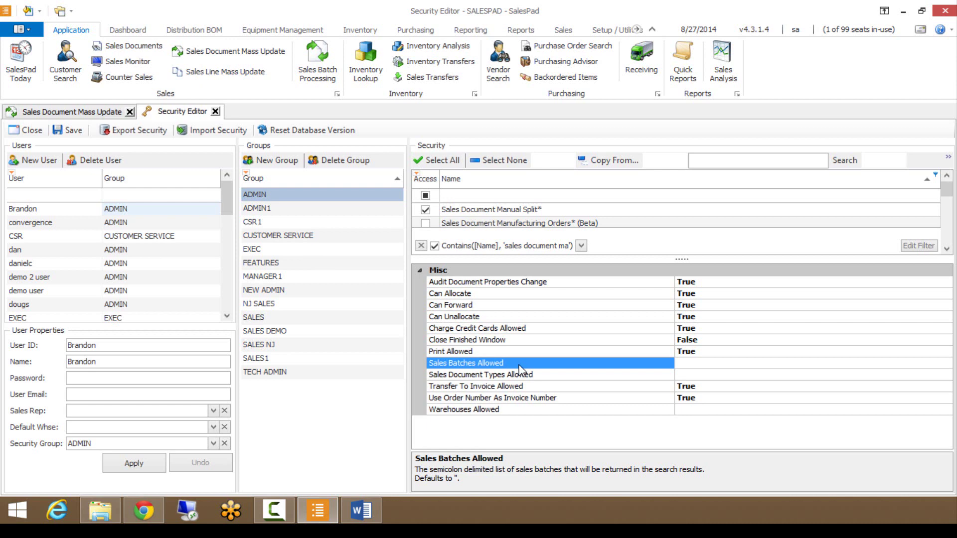
{"action": "left_click", "coordinate": [505, 374]}
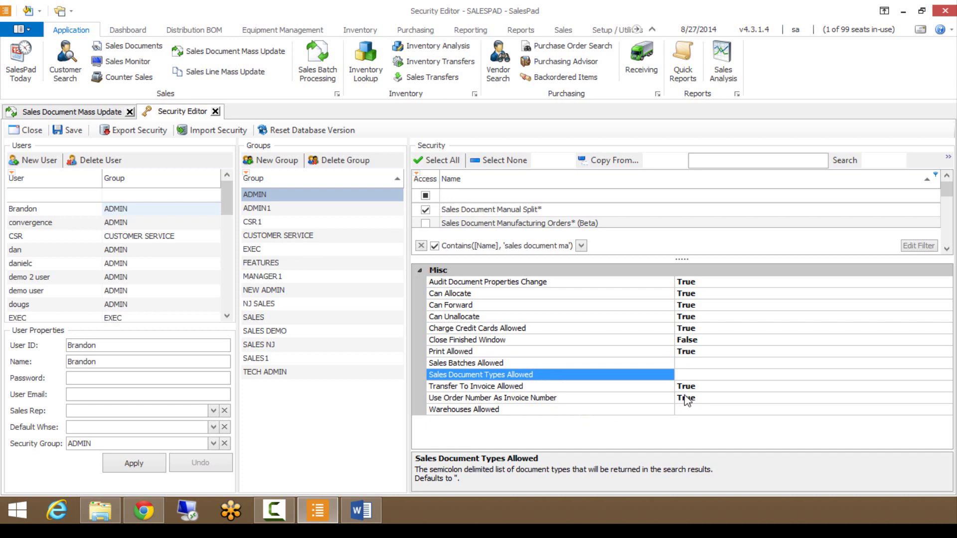
{"action": "left_click", "coordinate": [282, 236]}
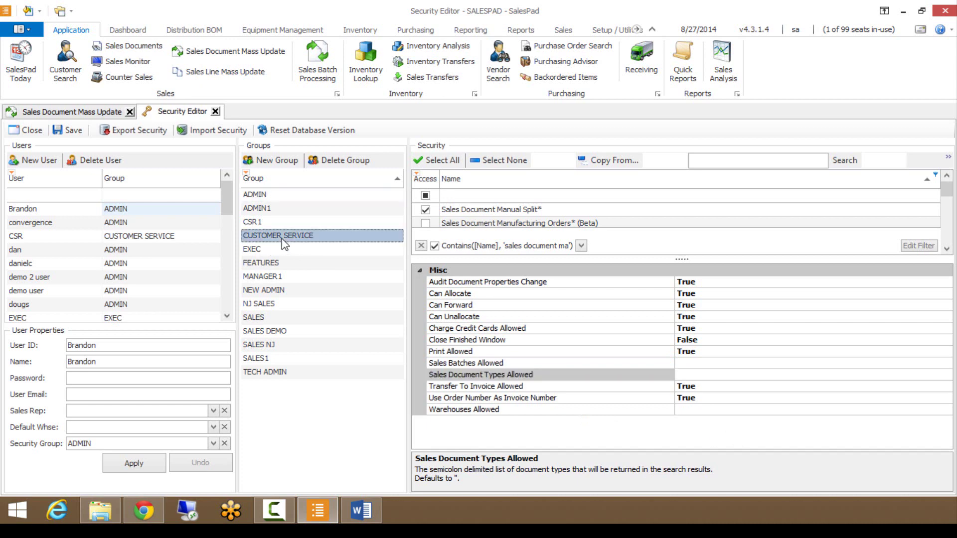
{"action": "left_click", "coordinate": [684, 374]}
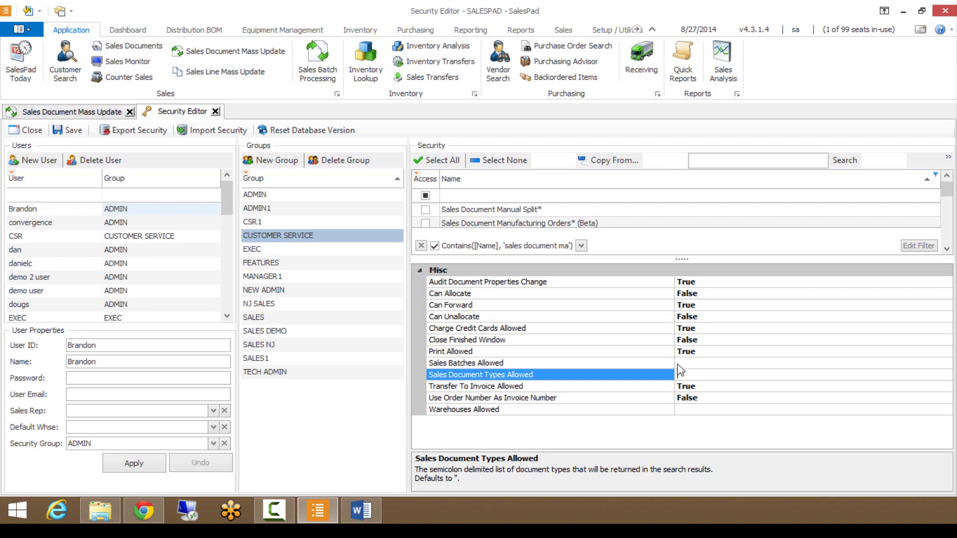
{"action": "left_click", "coordinate": [269, 195]}
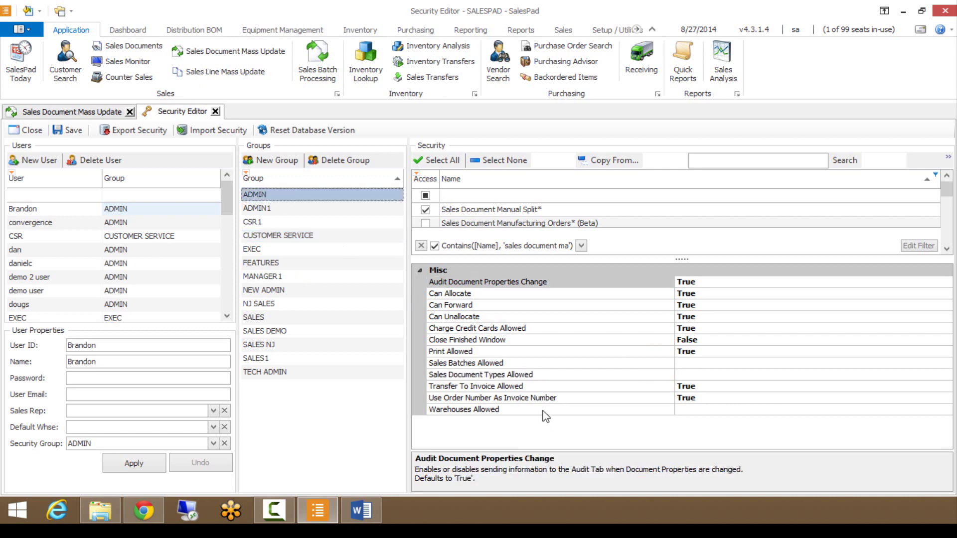
{"action": "left_click", "coordinate": [543, 411]}
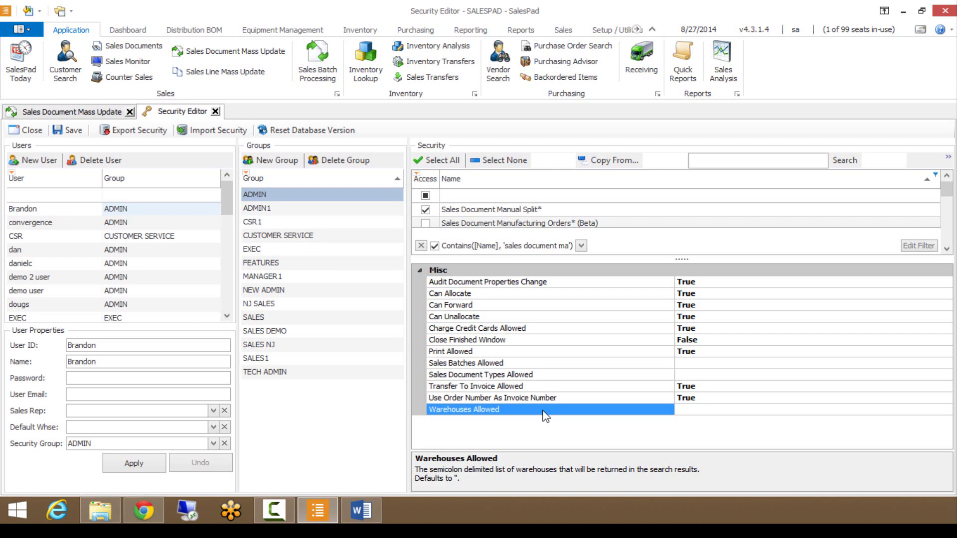
Close the Security Editor and reopen Sales Document Mass Update.
{"action": "left_click", "coordinate": [215, 112]}
{"action": "key", "text": "Return"}
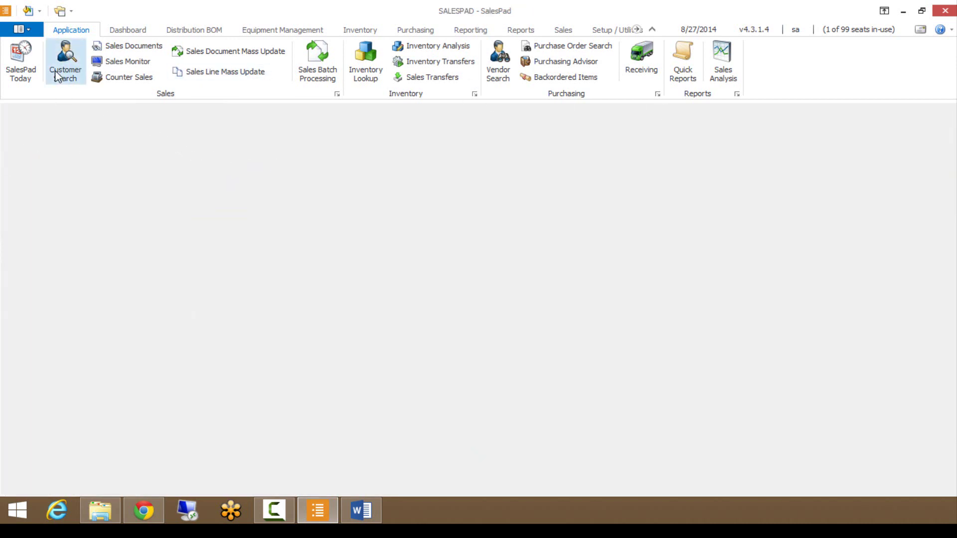
{"action": "left_click", "coordinate": [244, 53]}
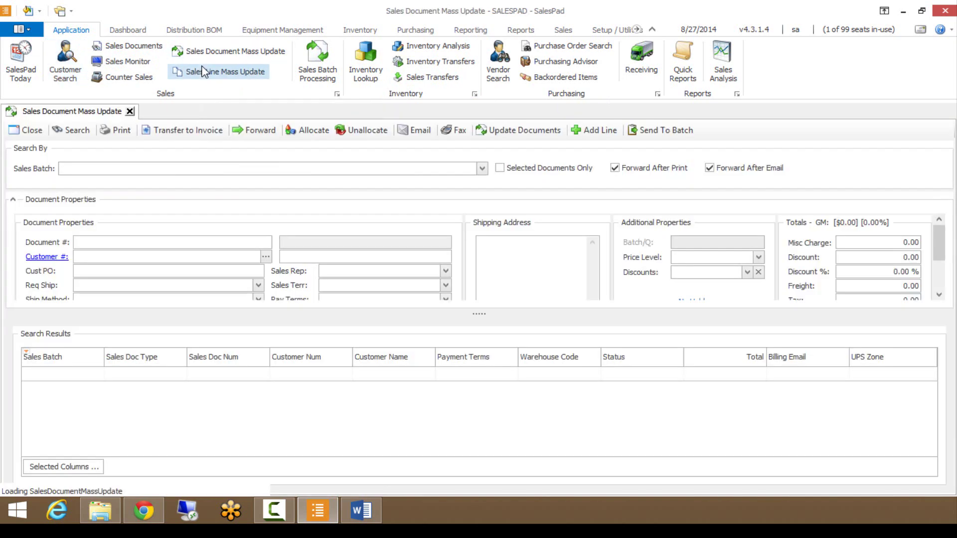
Look up Sales Document Mass Update among the Sales modules and leave the module list without opening anything.
{"action": "left_click", "coordinate": [68, 16]}
{"action": "mouse_move", "coordinate": [99, 138]}
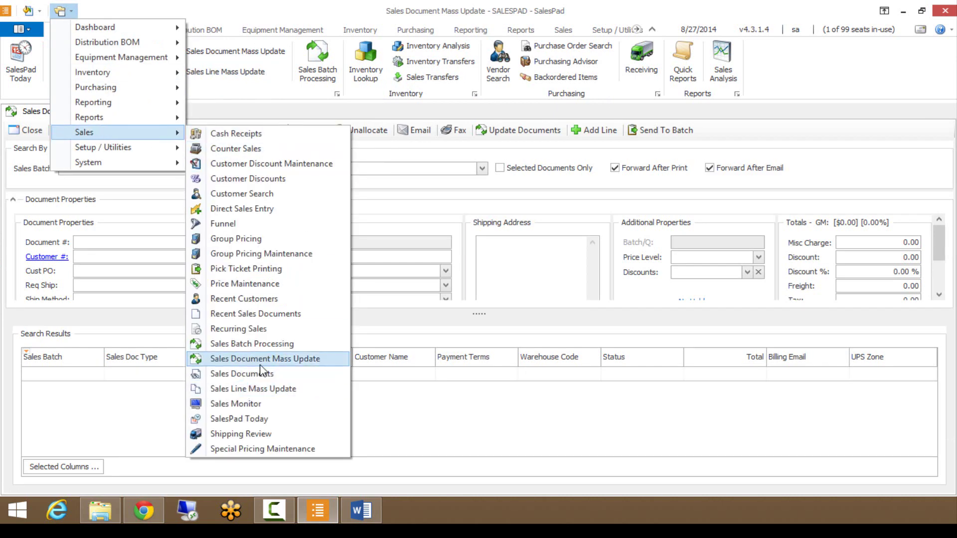
{"action": "left_click", "coordinate": [407, 187]}
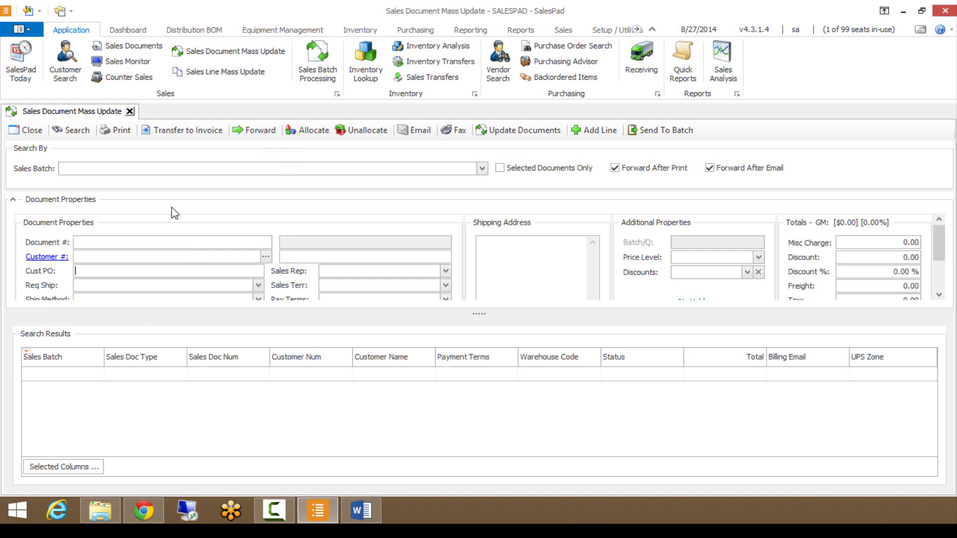
Open Workflow Setup to review the queues and rules of the WALK IN order type, and close it again.
{"action": "left_click", "coordinate": [70, 12]}
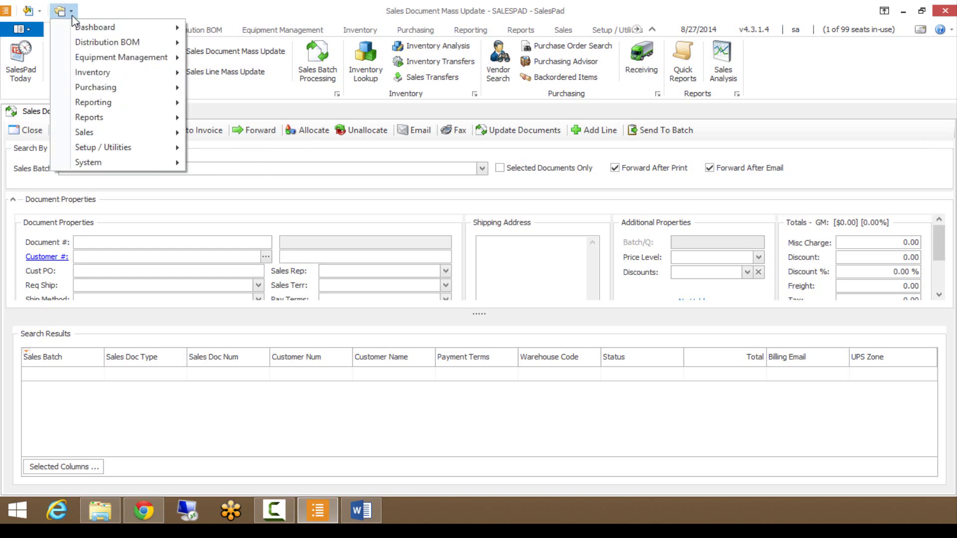
{"action": "mouse_move", "coordinate": [128, 147]}
{"action": "left_click", "coordinate": [253, 194]}
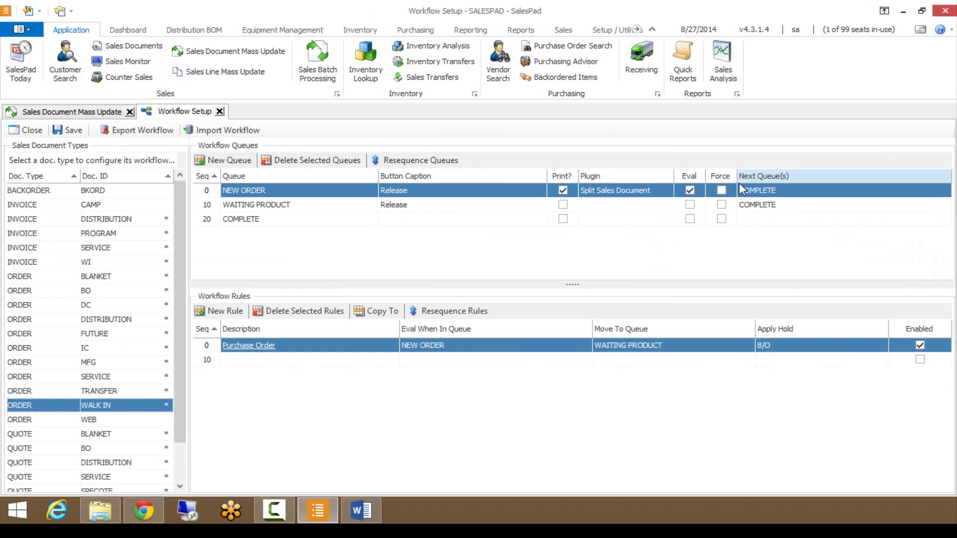
{"action": "left_click", "coordinate": [219, 112]}
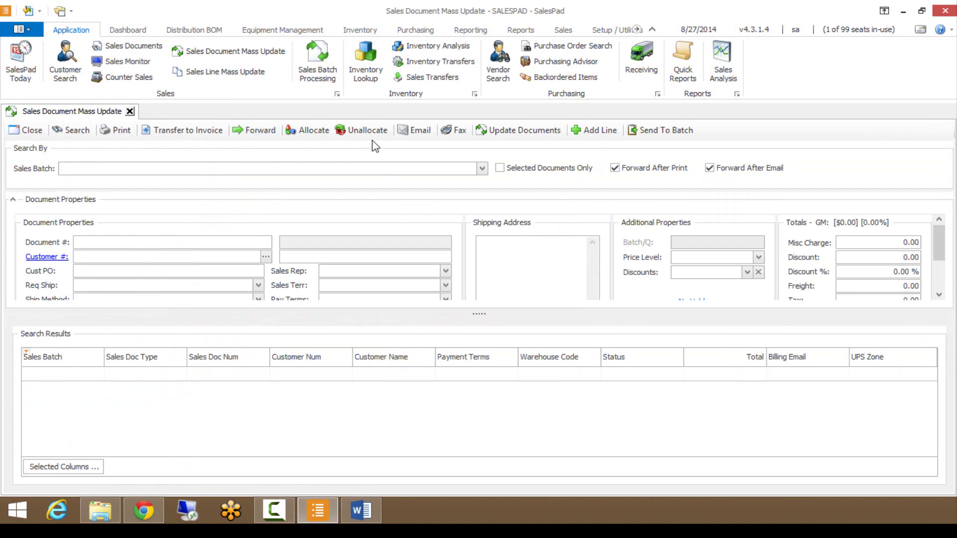
{"action": "left_click", "coordinate": [314, 134]}
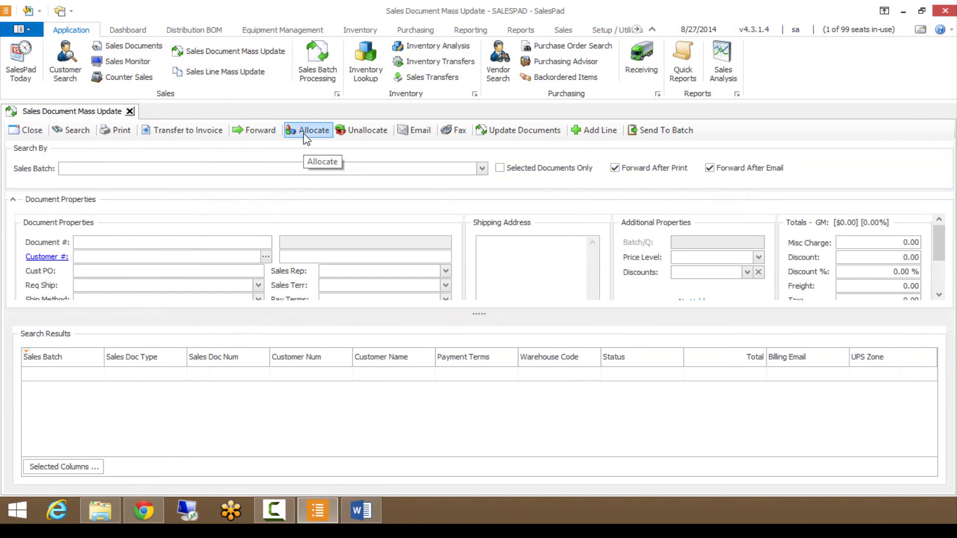
{"action": "left_click", "coordinate": [362, 136]}
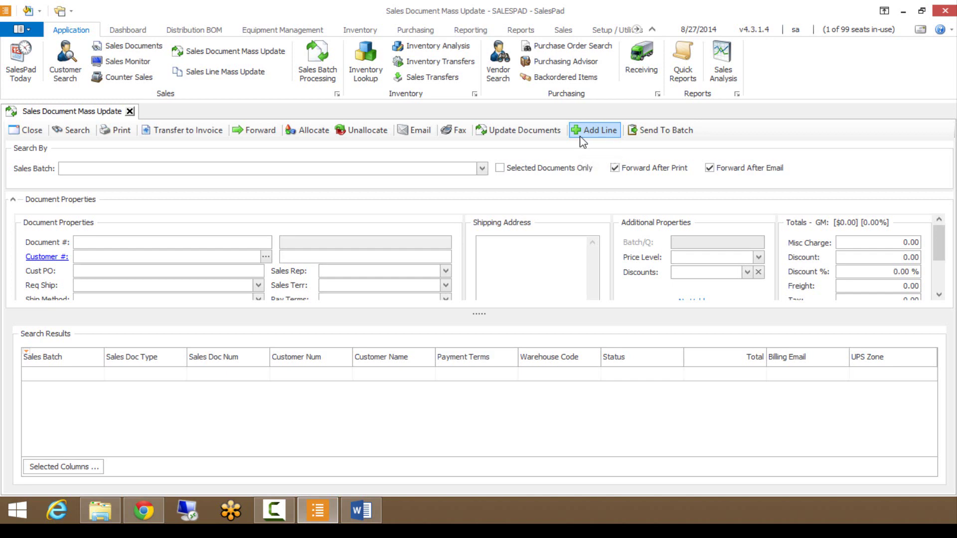
{"action": "left_click", "coordinate": [665, 132]}
{"action": "left_click", "coordinate": [568, 304]}
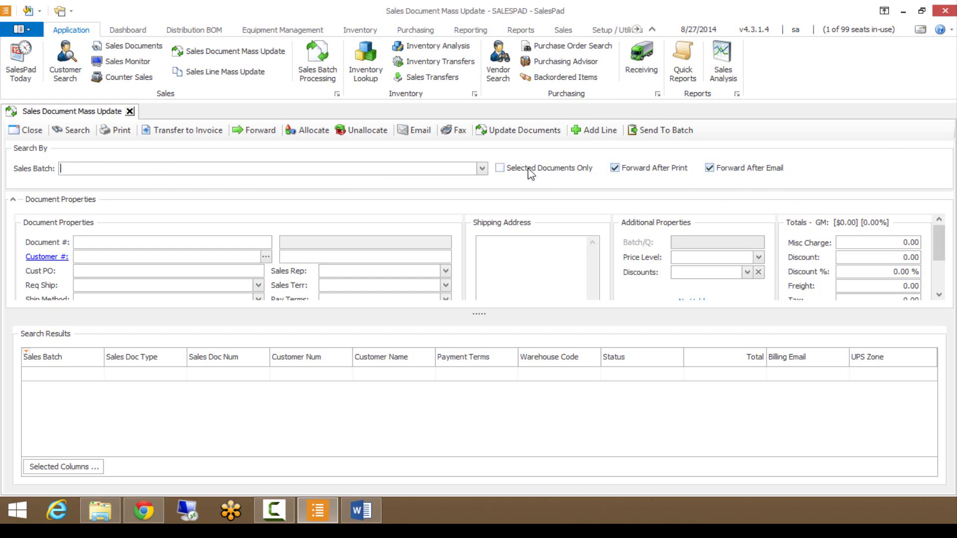
Set the sales batch criterion to NEW ORDER, check it in the batch list and run the document search.
{"action": "left_click", "coordinate": [416, 165]}
{"action": "key", "text": "BackSpace"}
{"action": "key", "text": "BackSpace"}
{"action": "type", "text": "EW DRDER"}
{"action": "left_click", "coordinate": [482, 169]}
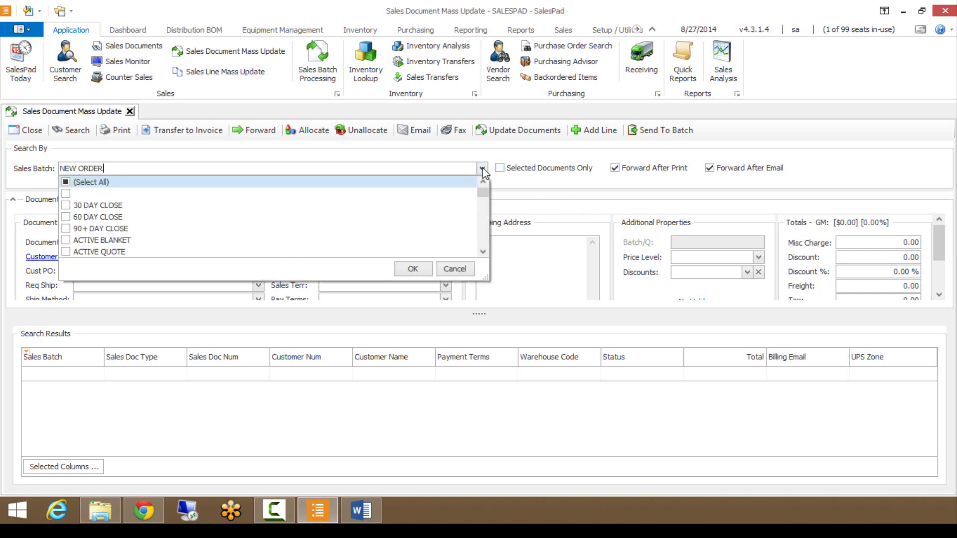
{"action": "scroll", "coordinate": [368, 211], "scroll_direction": "down", "scroll_amount": 6}
{"action": "scroll", "coordinate": [367, 204], "scroll_direction": "down", "scroll_amount": 6}
{"action": "scroll", "coordinate": [368, 205], "scroll_direction": "up", "scroll_amount": 8}
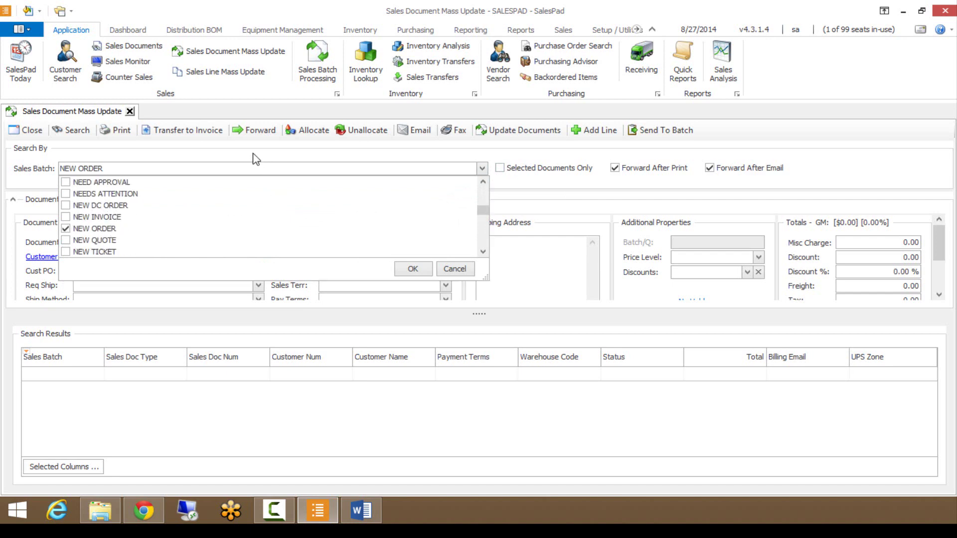
{"action": "left_click", "coordinate": [268, 162]}
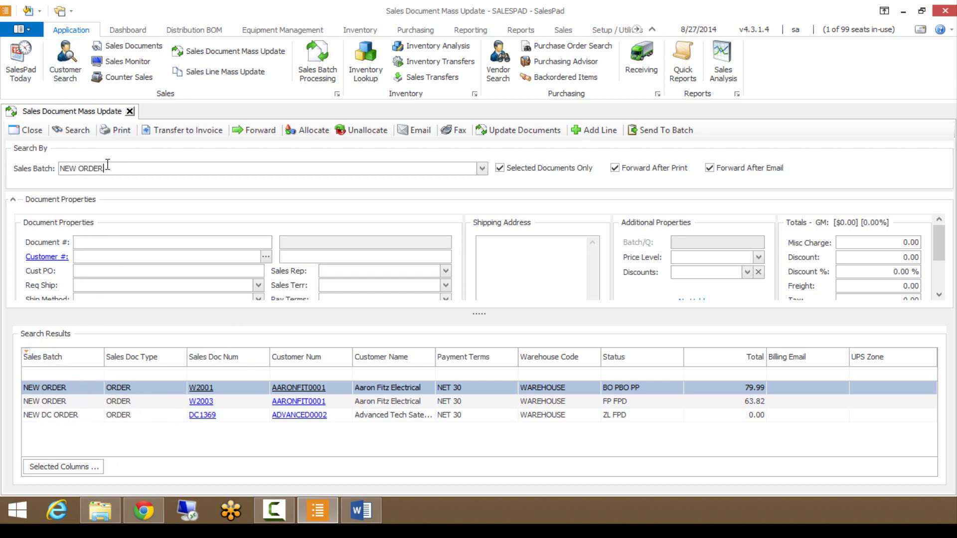
{"action": "left_click_drag", "start_coordinate": [106, 168], "coordinate": [66, 169]}
{"action": "left_click", "coordinate": [116, 167]}
{"action": "key", "text": "Return"}
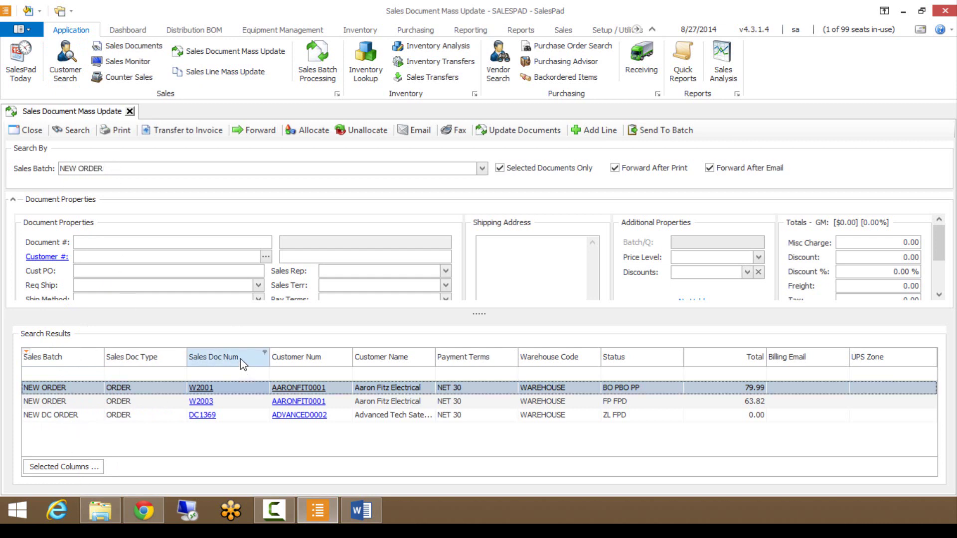
Add the Sales Person ID column to the search results between Sales Doc Type and Sales Doc Num.
{"action": "right_click", "coordinate": [242, 364]}
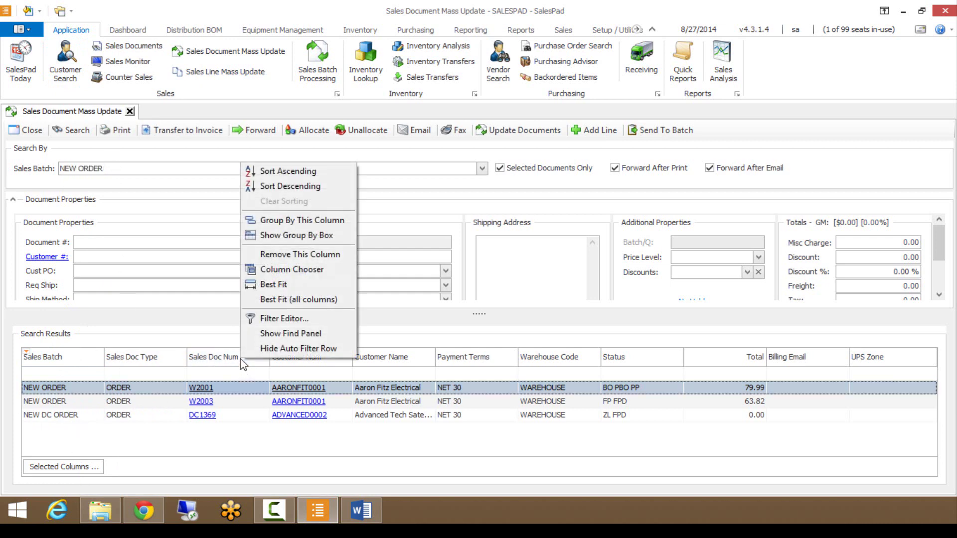
{"action": "left_click", "coordinate": [287, 270]}
{"action": "left_click_drag", "start_coordinate": [896, 331], "coordinate": [890, 151]}
{"action": "left_click_drag", "start_coordinate": [942, 200], "coordinate": [941, 396]}
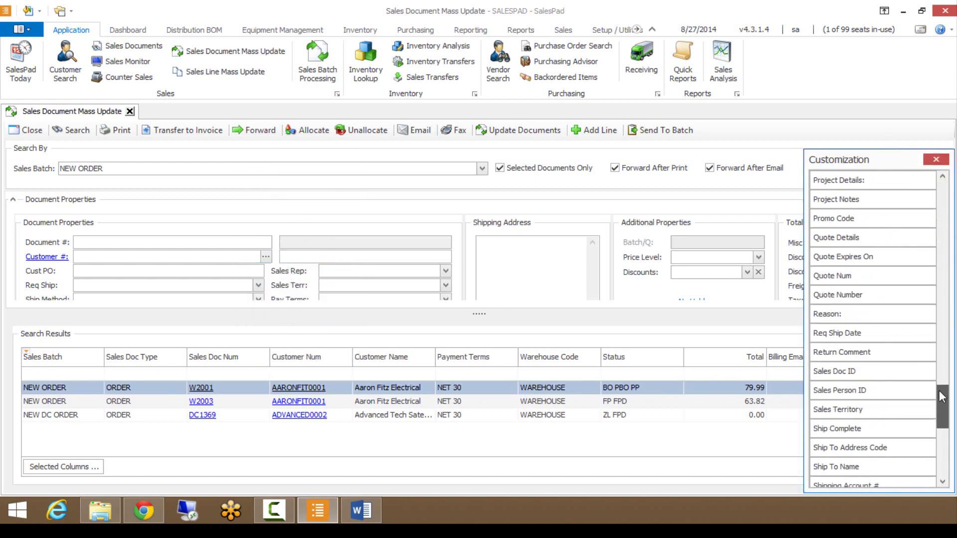
{"action": "left_click_drag", "start_coordinate": [842, 390], "coordinate": [221, 370]}
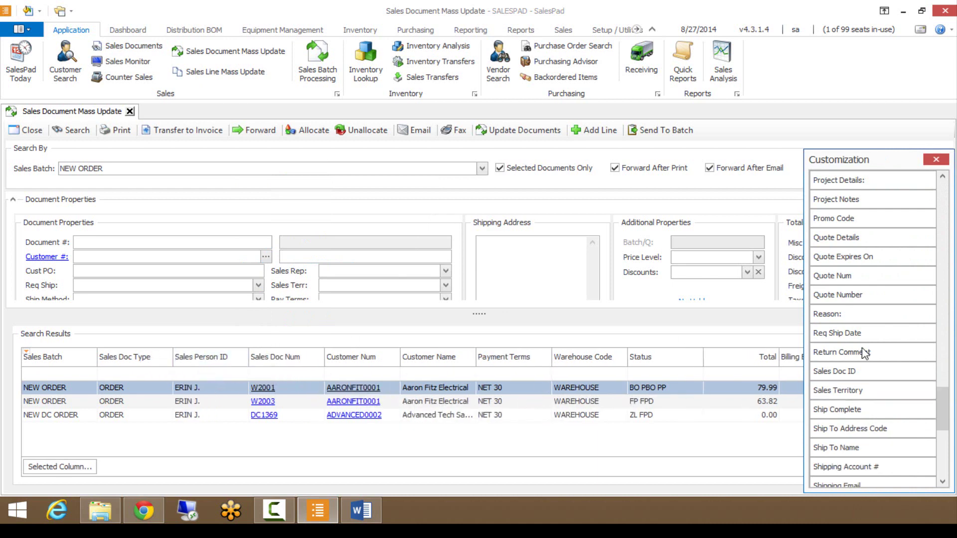
{"action": "left_click", "coordinate": [936, 160]}
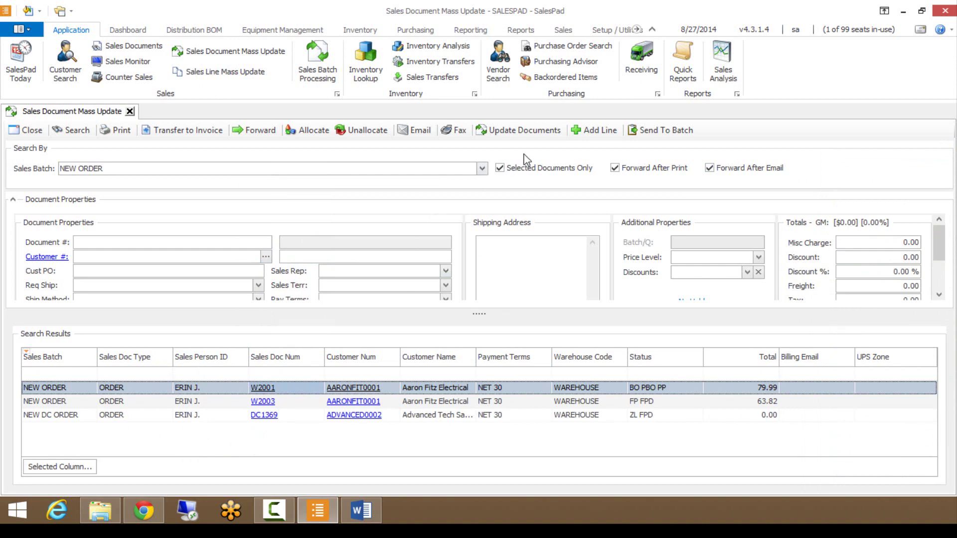
Select all the found documents, reduce the selection to the first order, and turn off Selected Documents Only.
{"action": "left_click", "coordinate": [183, 419], "text": "shift"}
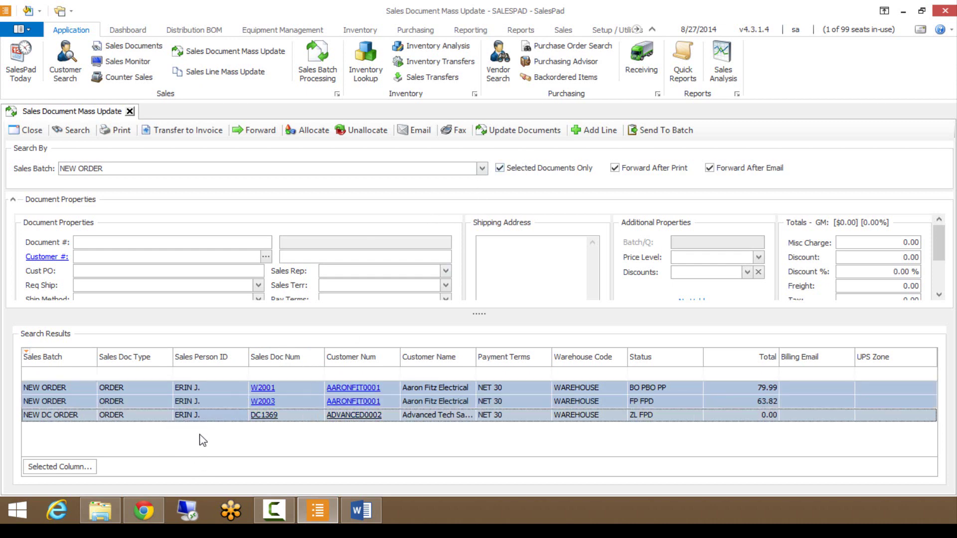
{"action": "left_click", "coordinate": [200, 392]}
{"action": "left_click", "coordinate": [548, 168]}
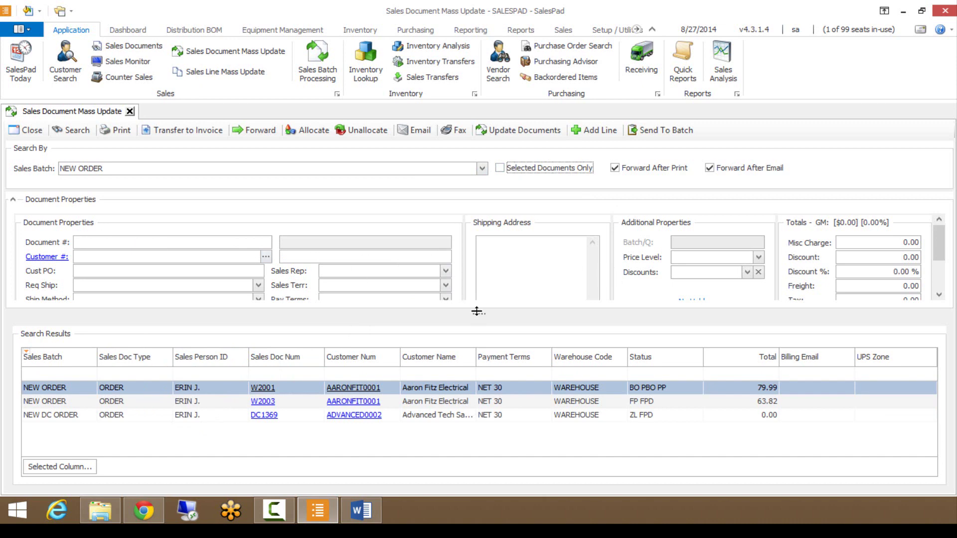
Save the customized Document Properties layout containing the Shipping Account # field and close the customization window.
{"action": "left_click_drag", "start_coordinate": [477, 316], "coordinate": [480, 357]}
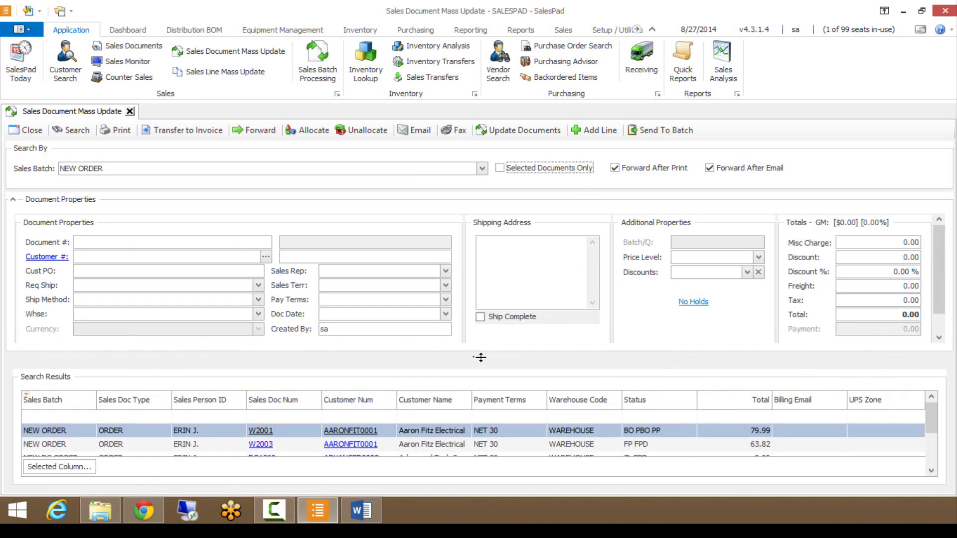
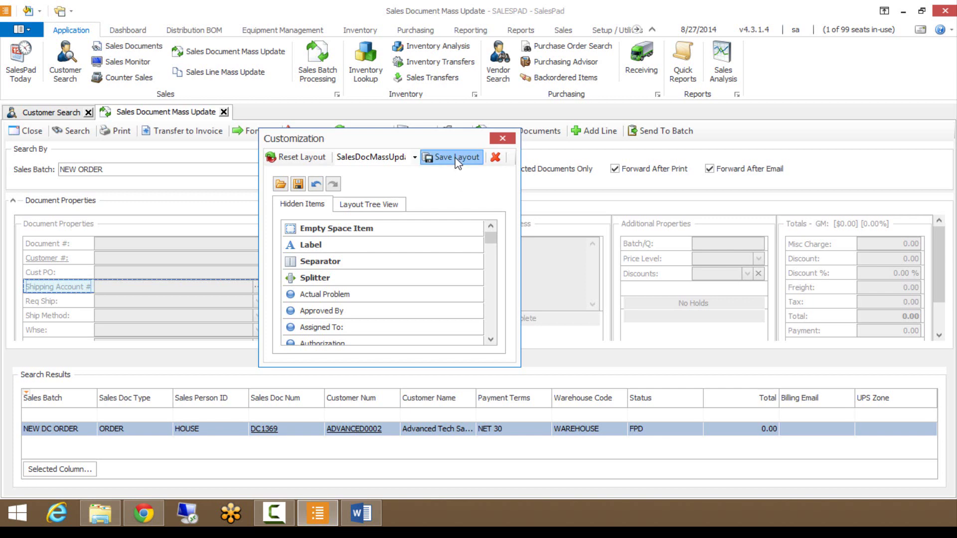
{"action": "left_click", "coordinate": [456, 158]}
{"action": "left_click", "coordinate": [524, 303]}
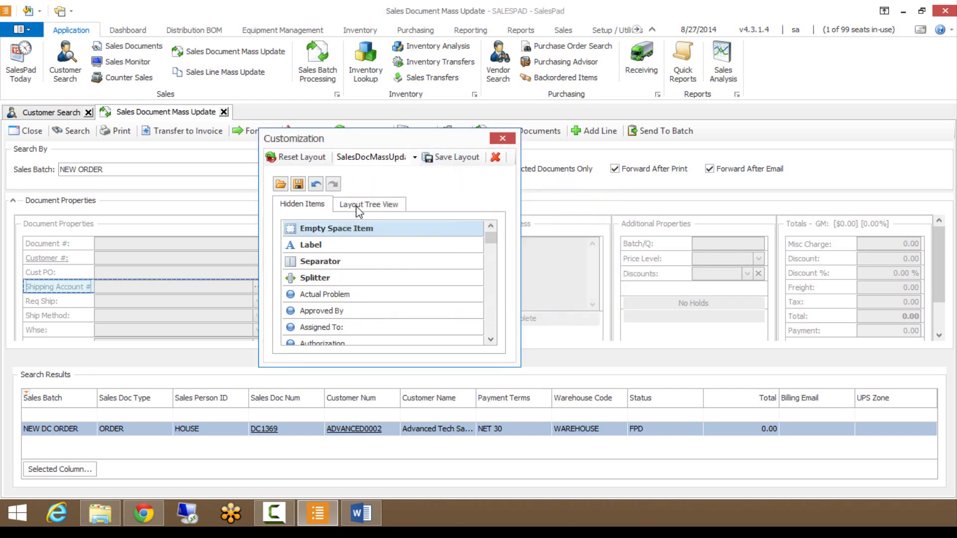
{"action": "left_click", "coordinate": [511, 140]}
{"action": "left_click", "coordinate": [162, 287]}
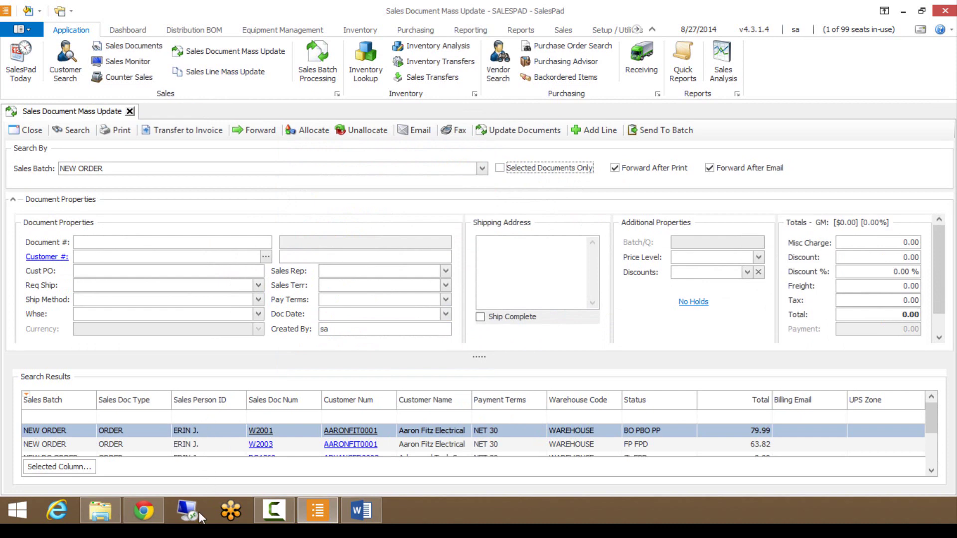
Set the sales rep to HOUSE, update all the found documents with it and close the update log.
{"action": "left_click", "coordinate": [445, 272]}
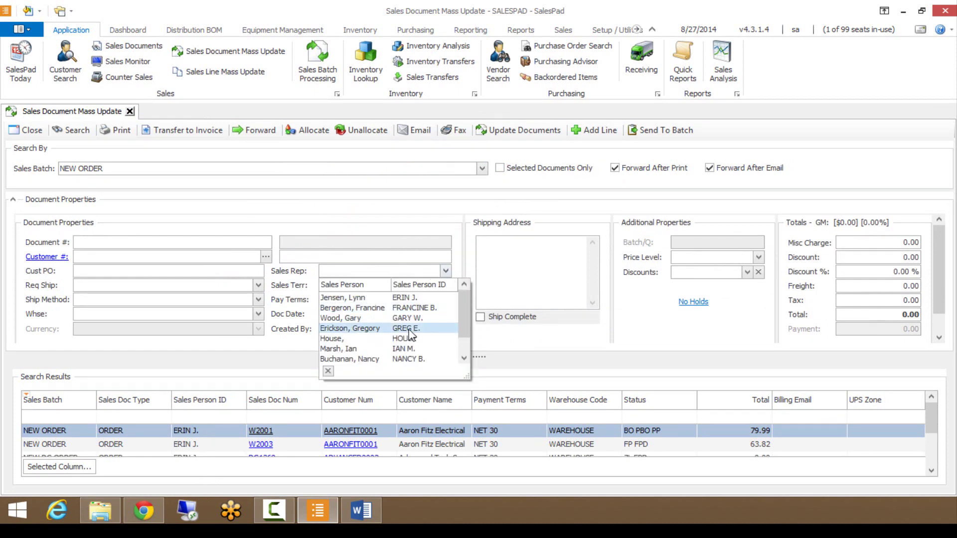
{"action": "left_click", "coordinate": [386, 339]}
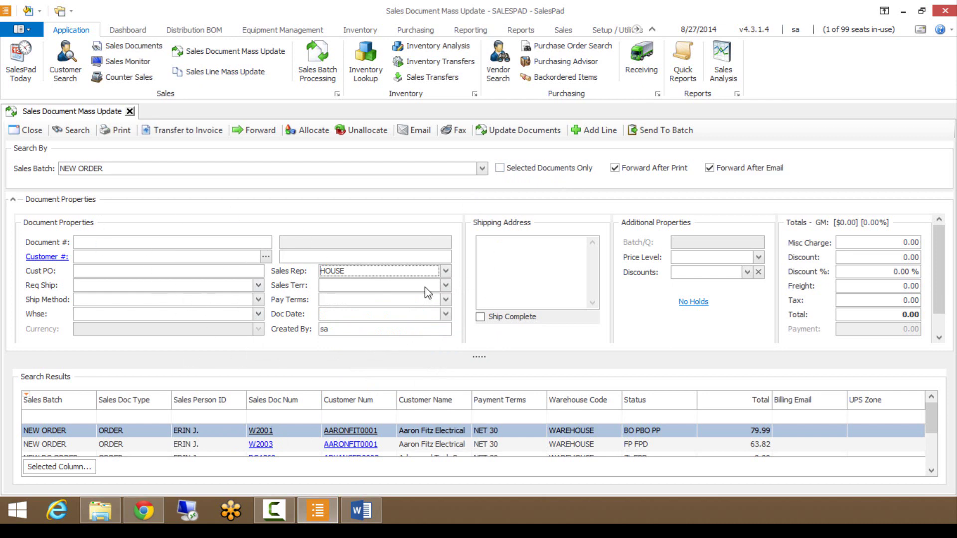
{"action": "left_click", "coordinate": [496, 131]}
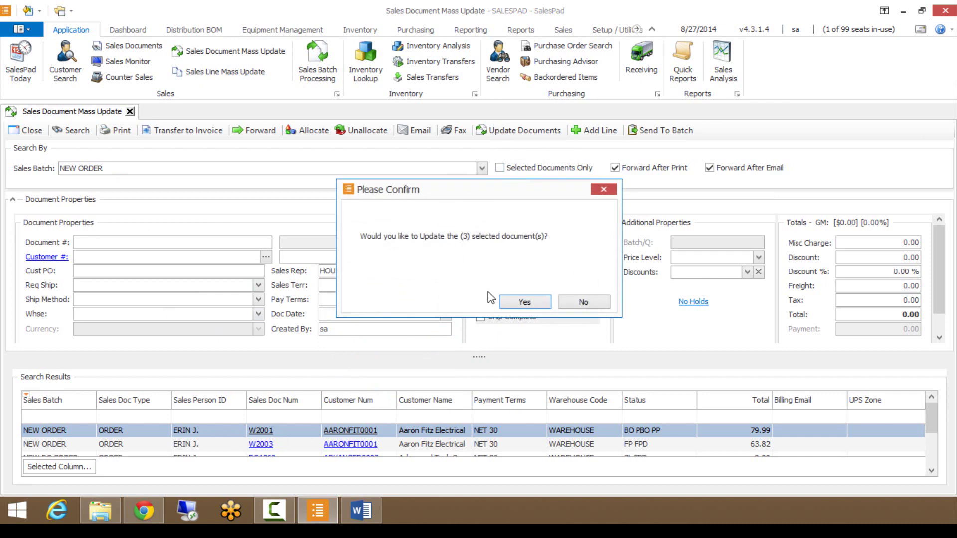
{"action": "left_click", "coordinate": [523, 302]}
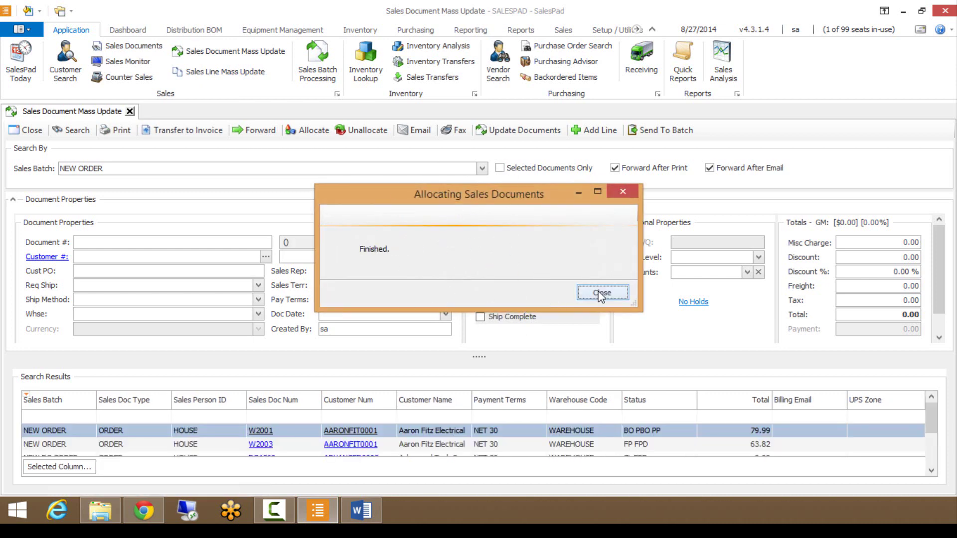
{"action": "left_click", "coordinate": [600, 294]}
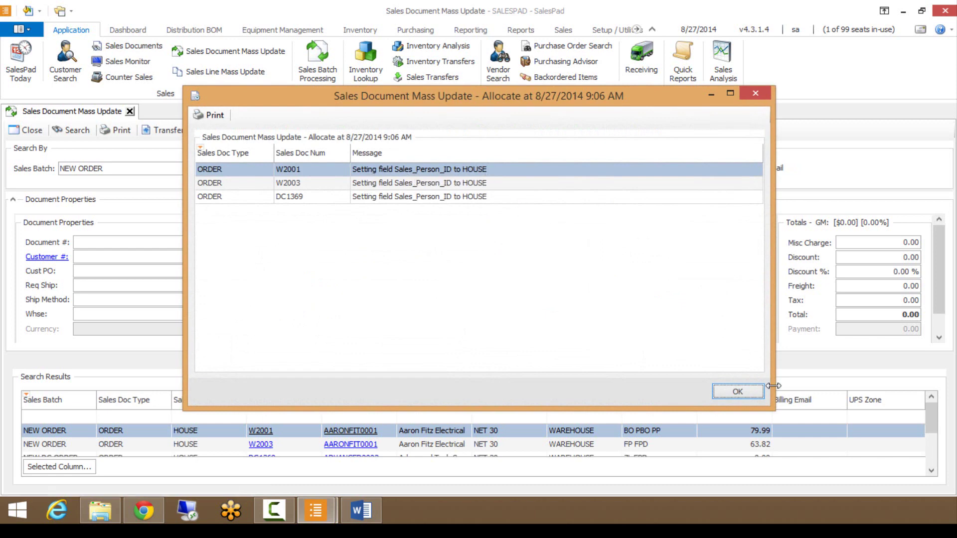
{"action": "left_click", "coordinate": [738, 391]}
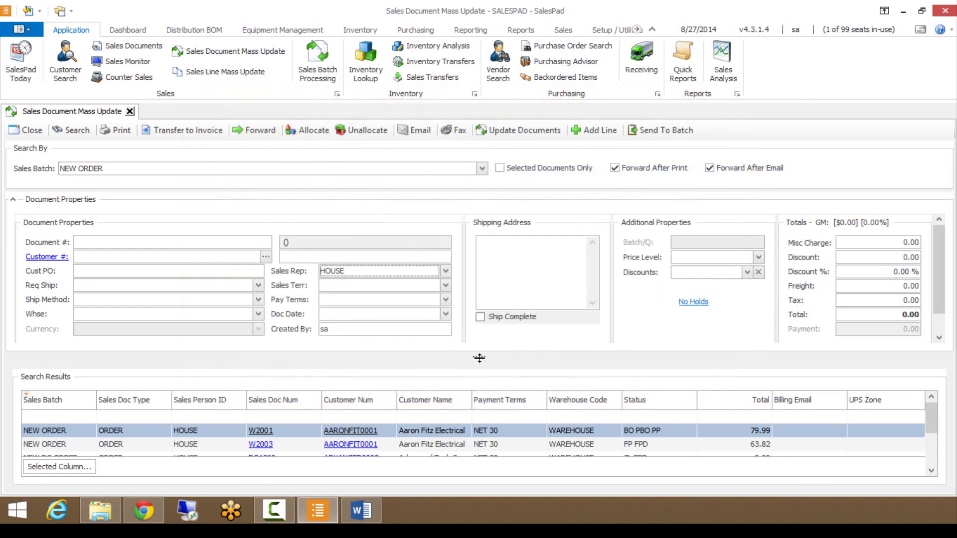
Enlarge the search results area and check the Sales Person ID of each listed order.
{"action": "left_click_drag", "start_coordinate": [479, 358], "coordinate": [479, 343]}
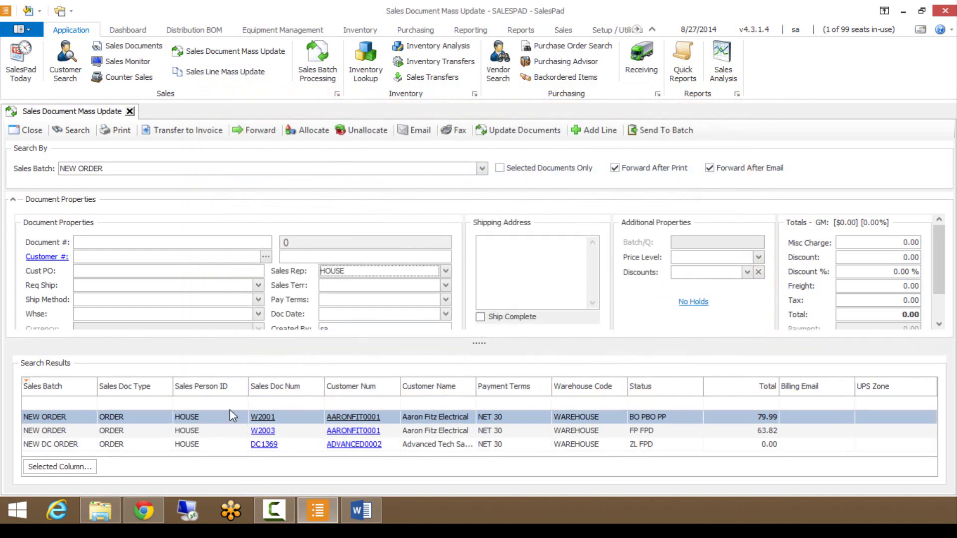
{"action": "left_click", "coordinate": [192, 432]}
{"action": "left_click", "coordinate": [193, 446]}
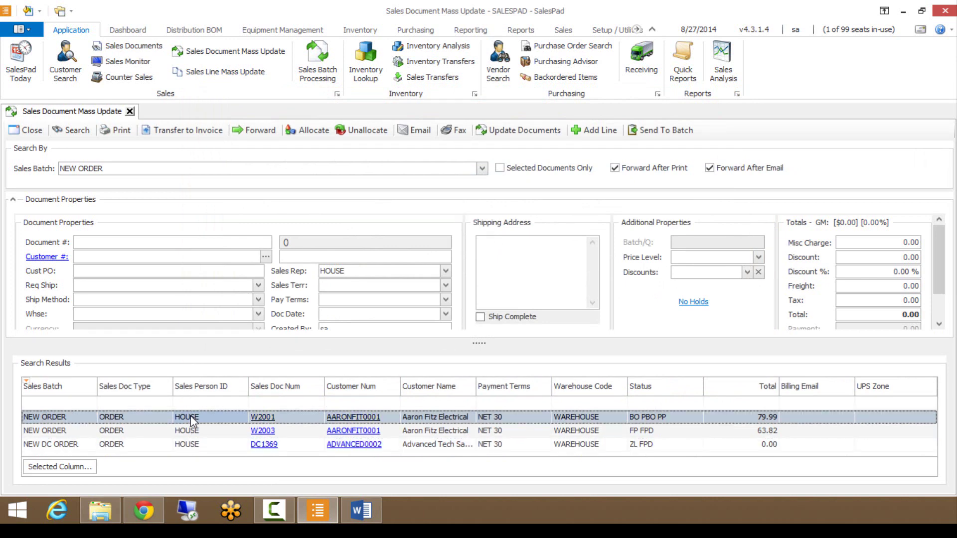
{"action": "left_click", "coordinate": [193, 418]}
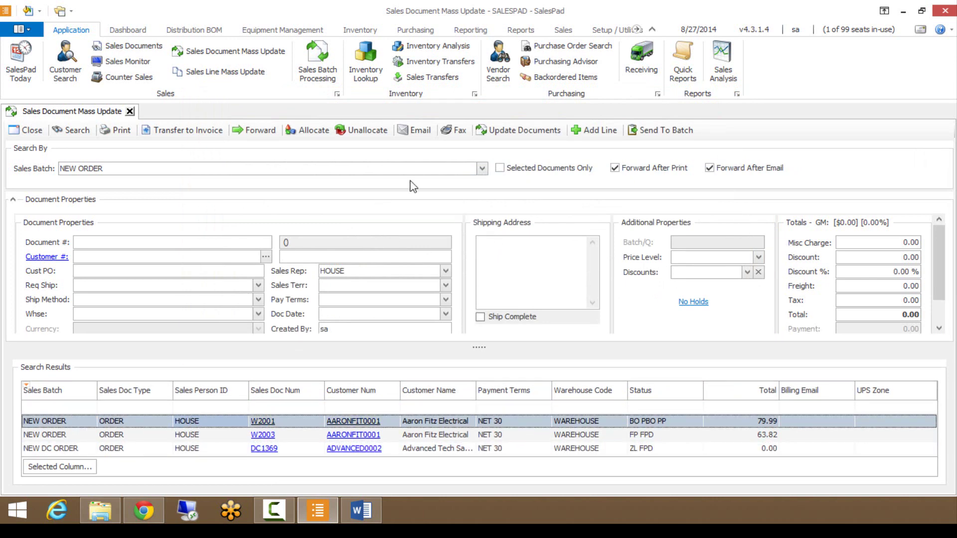
Add item 100XLG as a new line to all the found documents and check the line items of order W2003.
{"action": "left_click", "coordinate": [595, 132]}
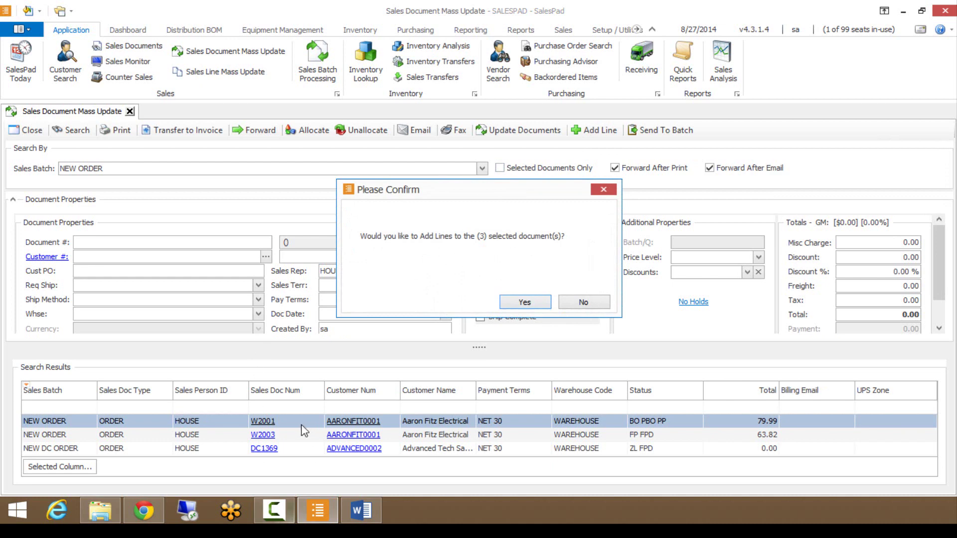
{"action": "left_click", "coordinate": [525, 302]}
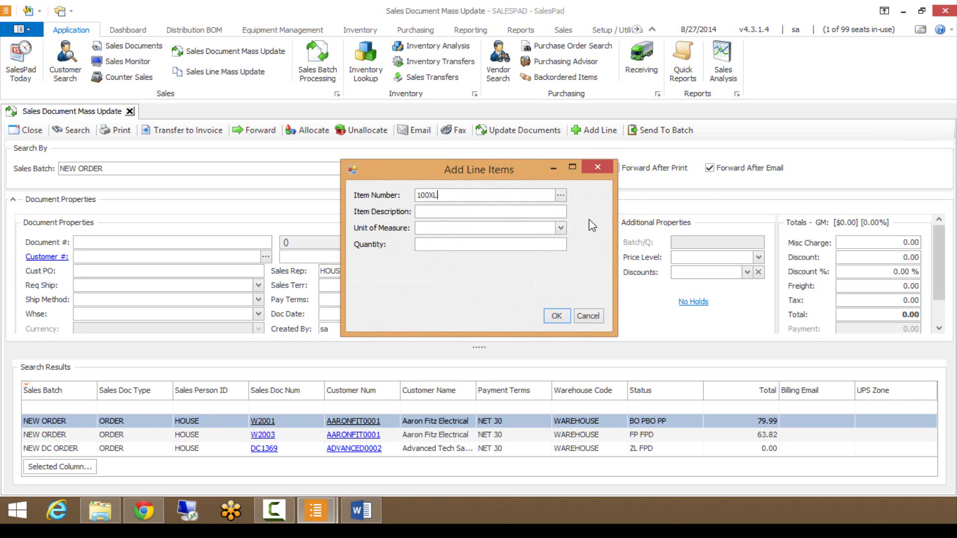
{"action": "type", "text": "100XLG"}
{"action": "key", "text": "Tab"}
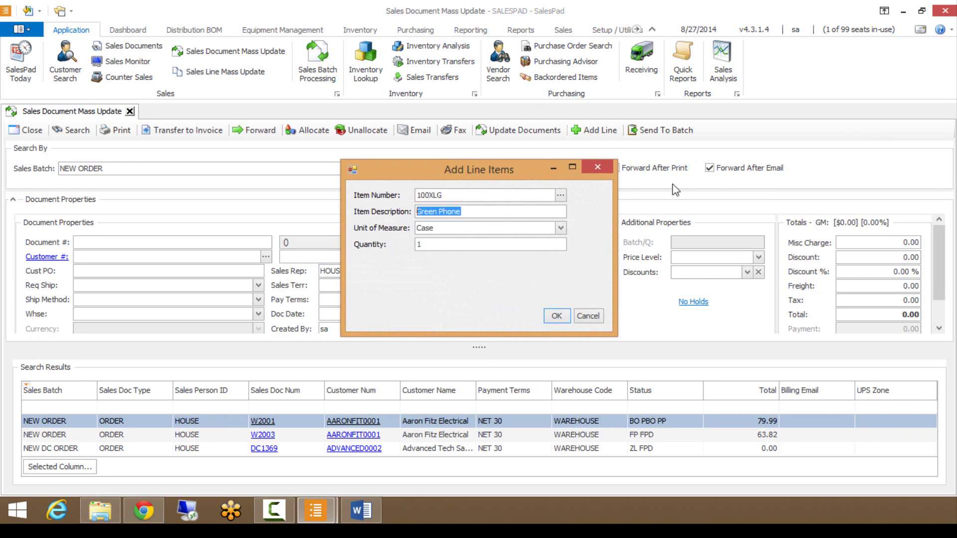
{"action": "left_click", "coordinate": [553, 318]}
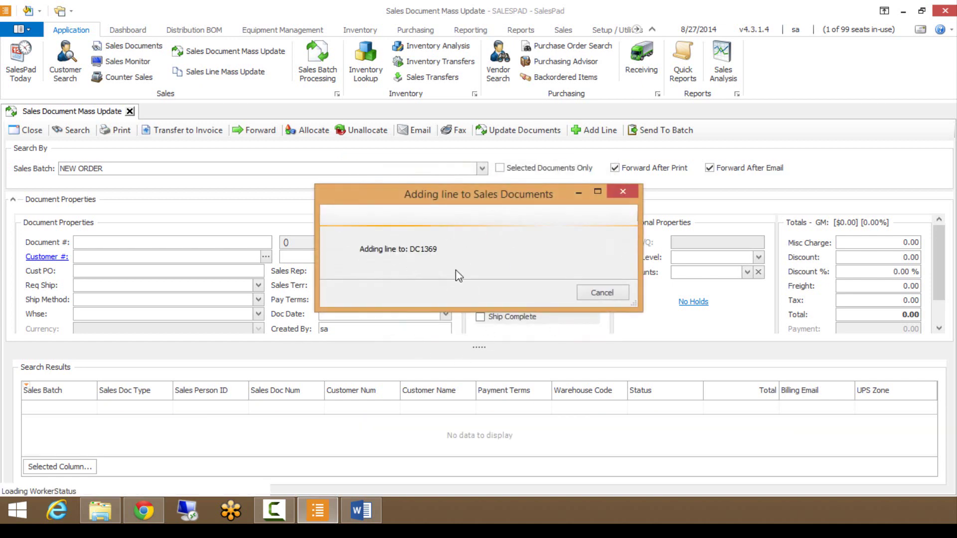
{"action": "left_click", "coordinate": [600, 294]}
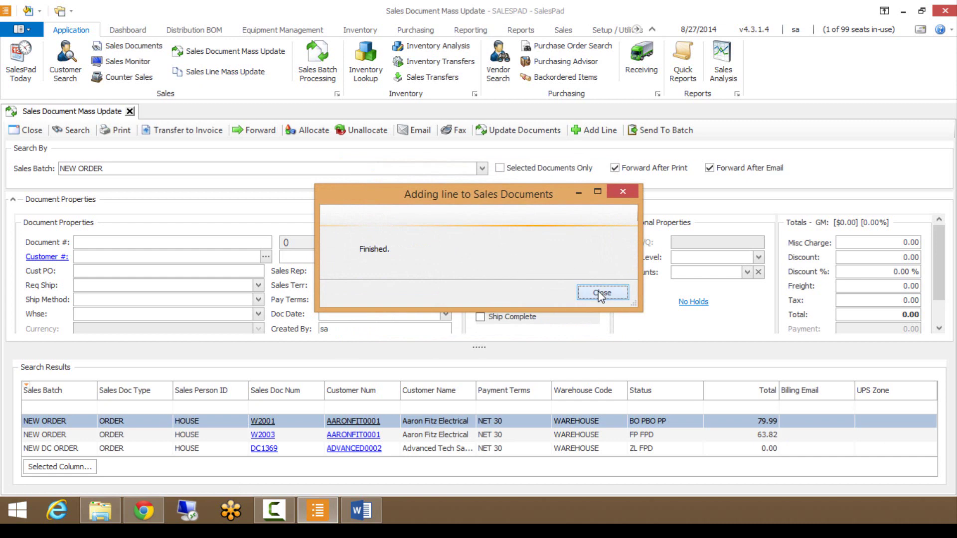
{"action": "left_click", "coordinate": [745, 392]}
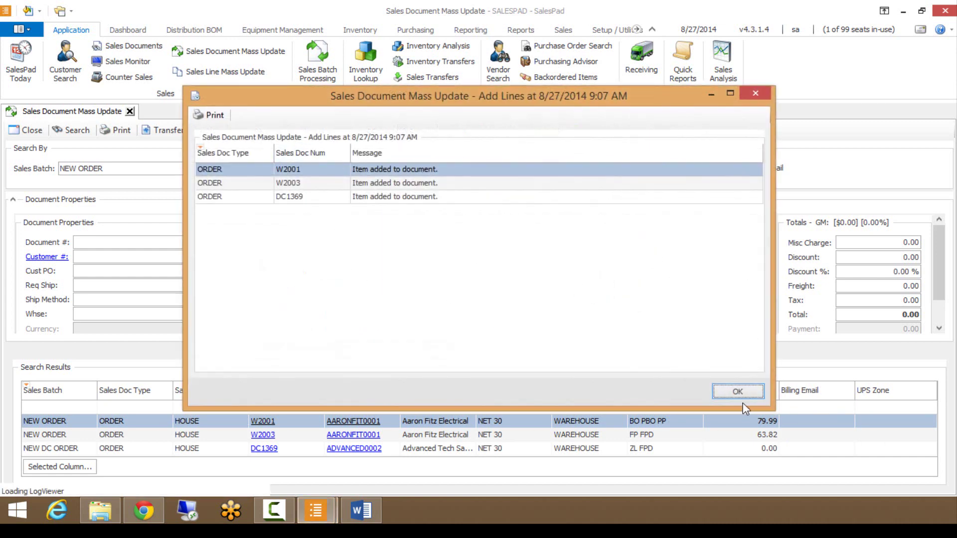
{"action": "left_click", "coordinate": [263, 435]}
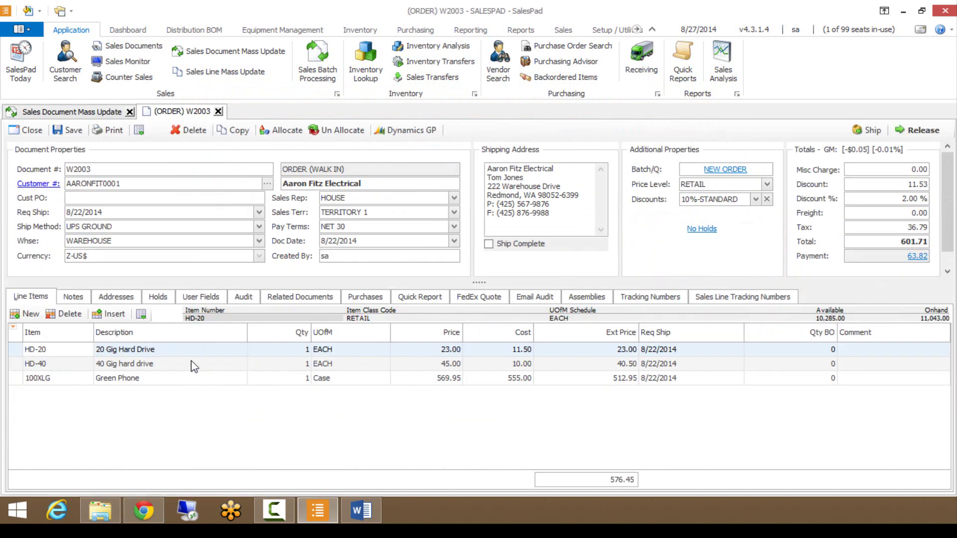
{"action": "key", "text": "ctrl+F4"}
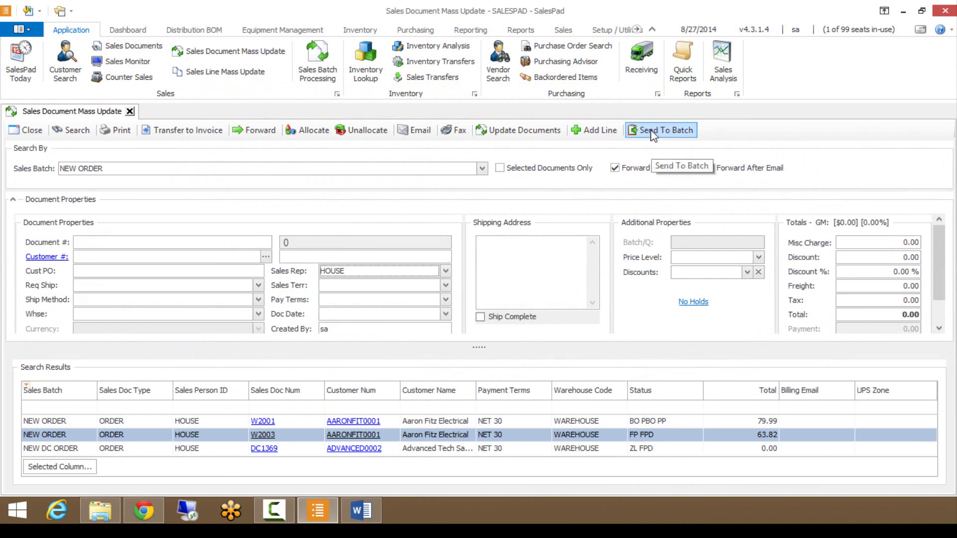
Start sending the documents to a batch, choosing WALK IN as the Doc ID.
{"action": "left_click", "coordinate": [652, 134]}
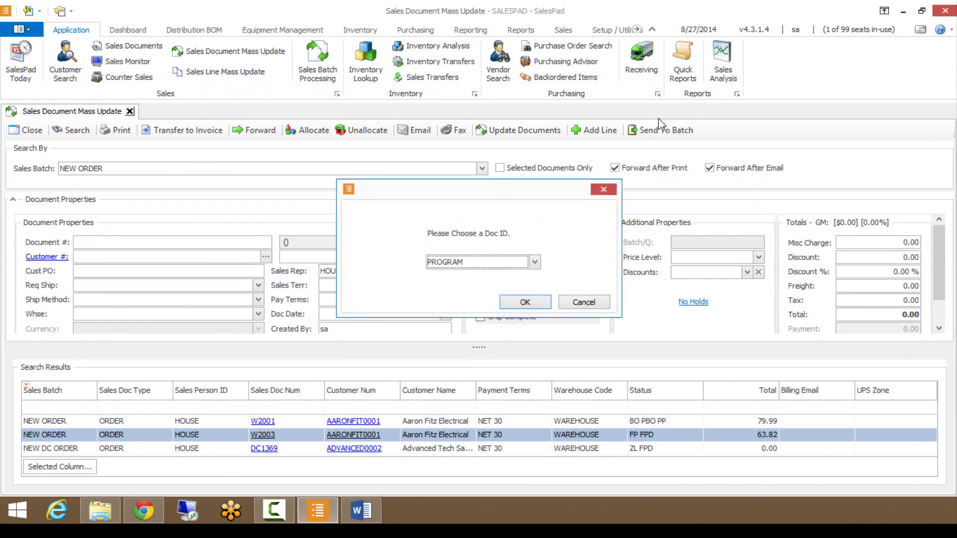
{"action": "left_click", "coordinate": [536, 262]}
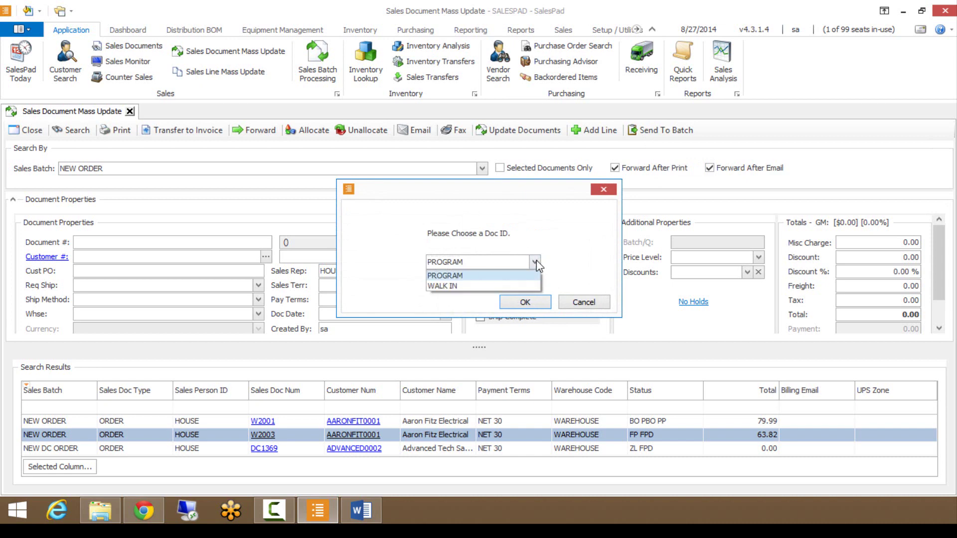
{"action": "left_click", "coordinate": [496, 285]}
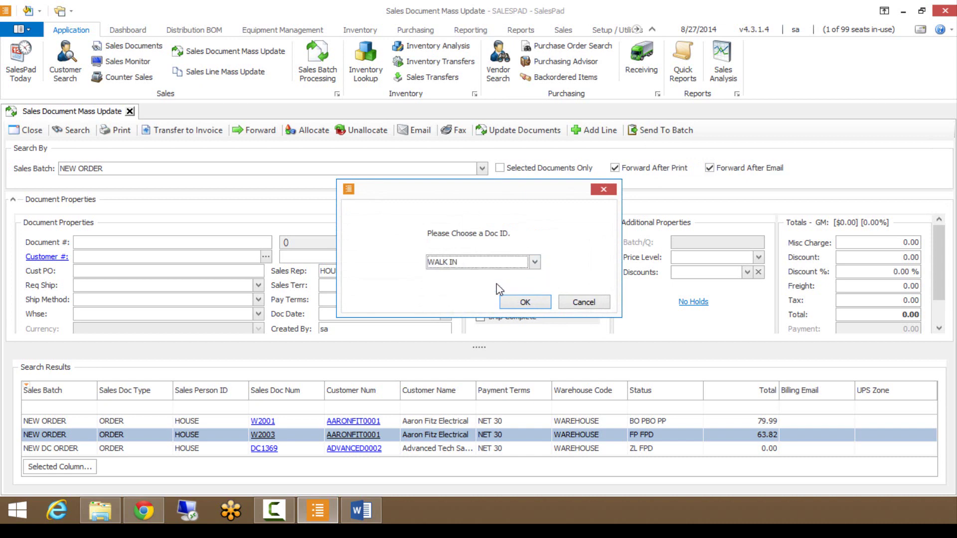
{"action": "left_click", "coordinate": [514, 302]}
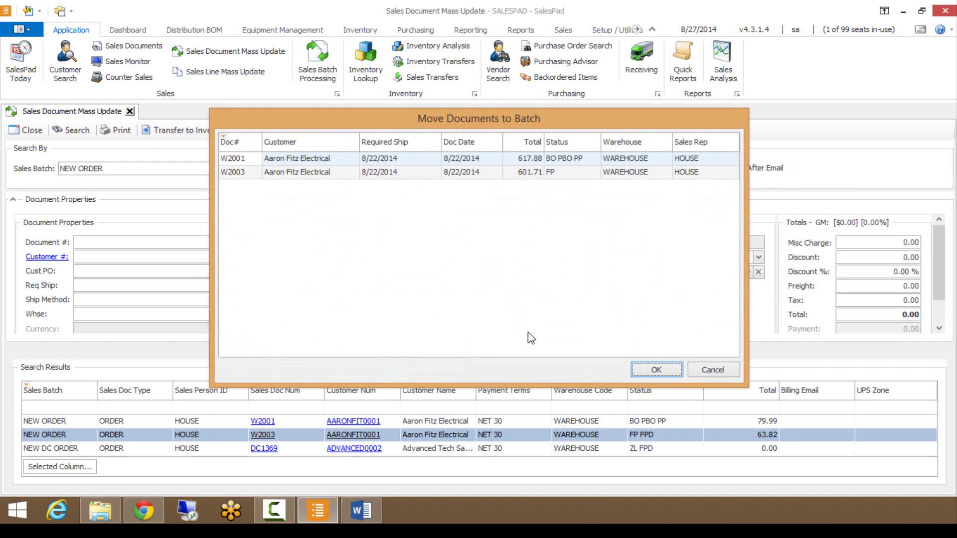
Move orders W2001 and W2003 to a new workflow batch named 082714INV.
{"action": "left_click", "coordinate": [382, 174], "text": "shift"}
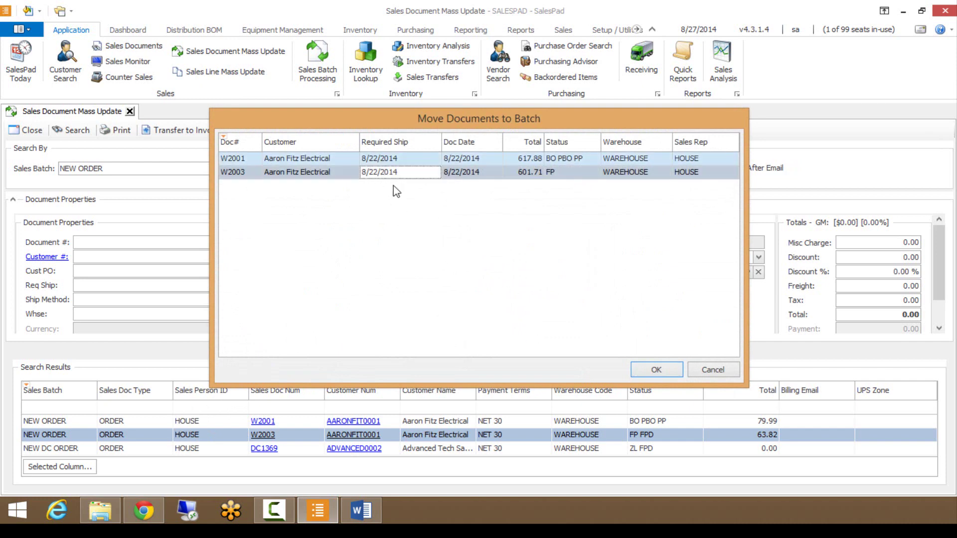
{"action": "left_click", "coordinate": [655, 371]}
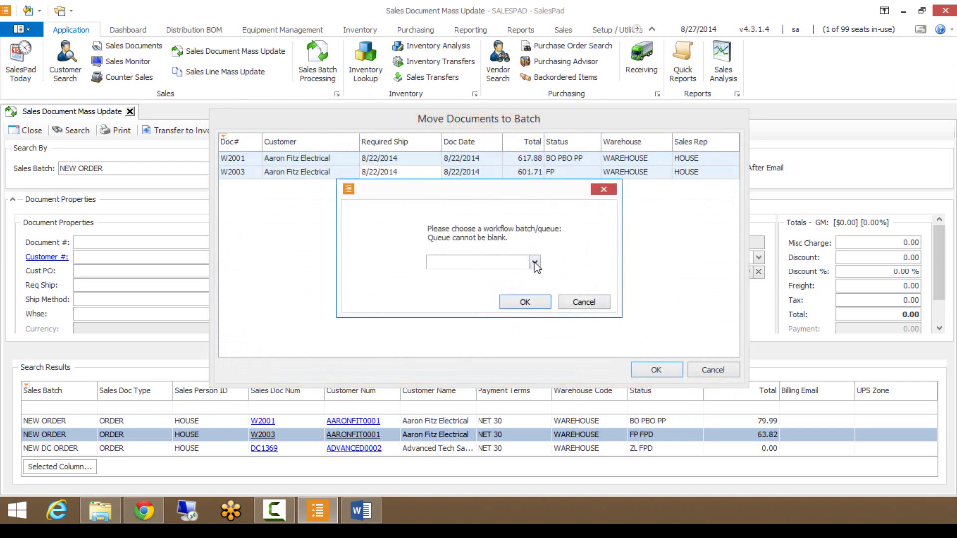
{"action": "left_click", "coordinate": [535, 262]}
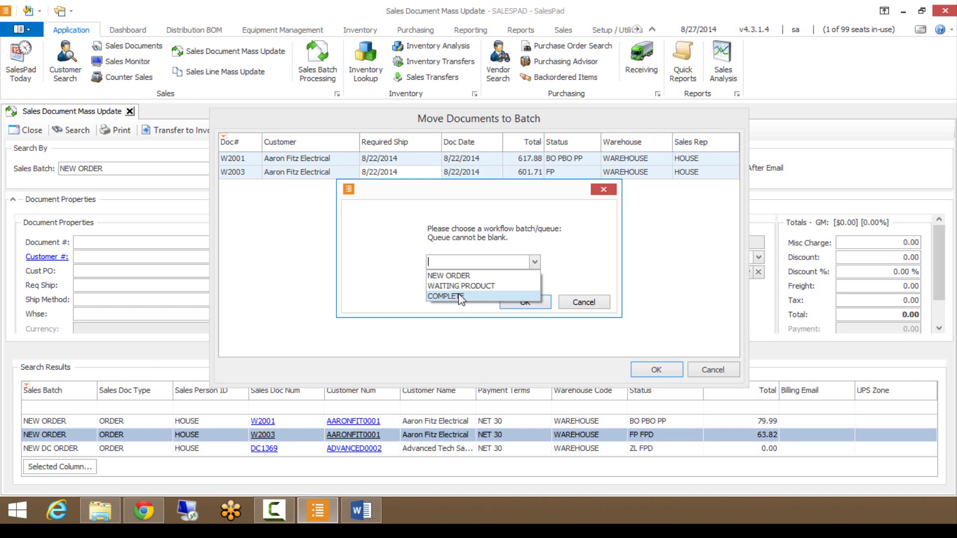
{"action": "left_click", "coordinate": [464, 263]}
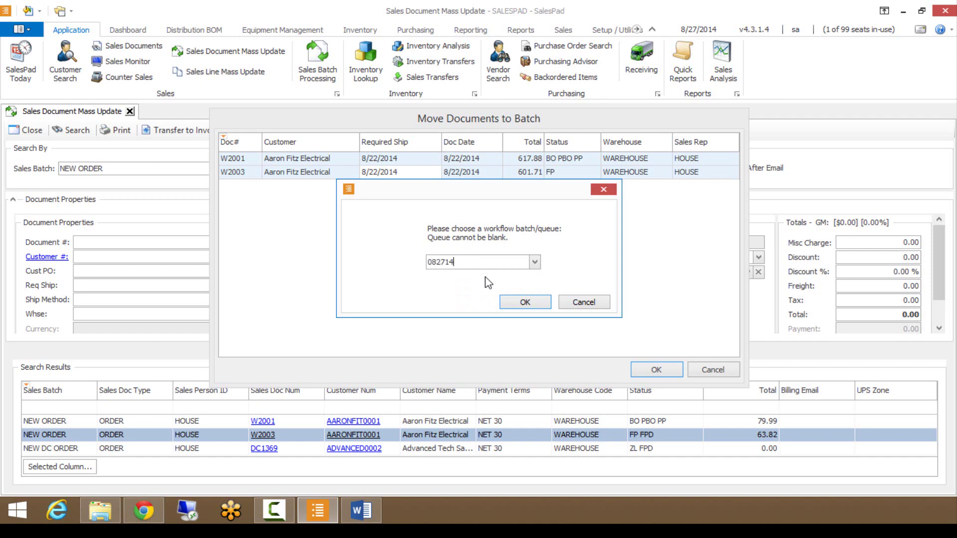
{"action": "left_click", "coordinate": [514, 302]}
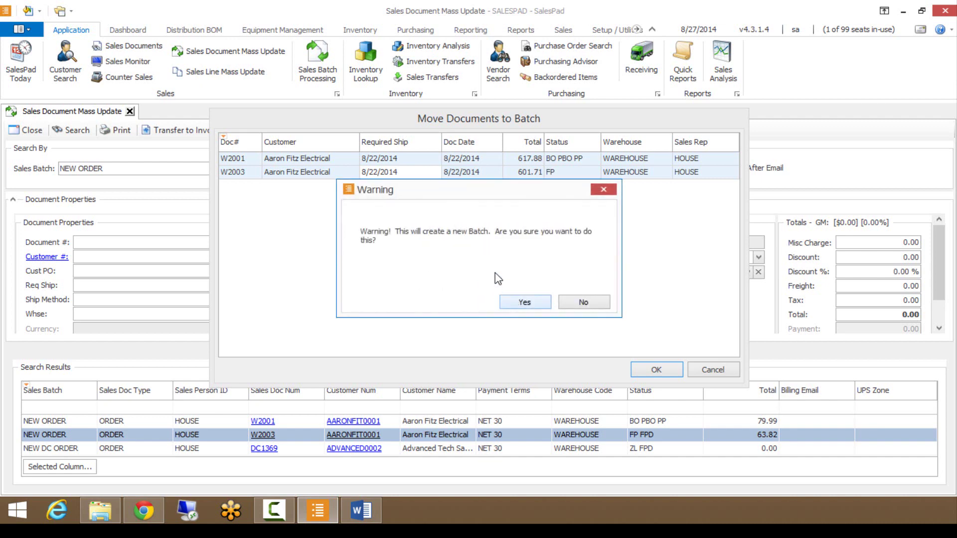
{"action": "left_click", "coordinate": [526, 302]}
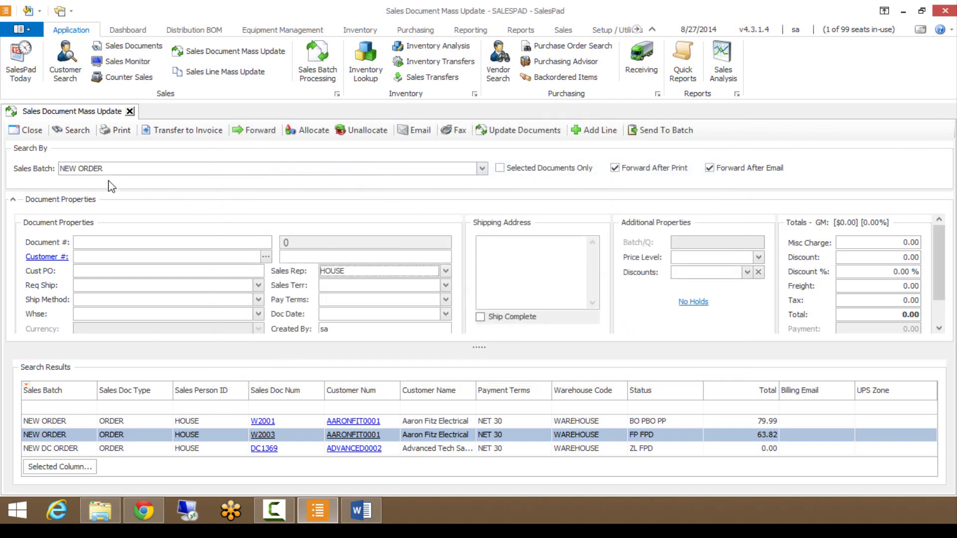
Rerun the NEW ORDER batch search, and search for the documents in sales batch 082714INV.
{"action": "left_click", "coordinate": [64, 130]}
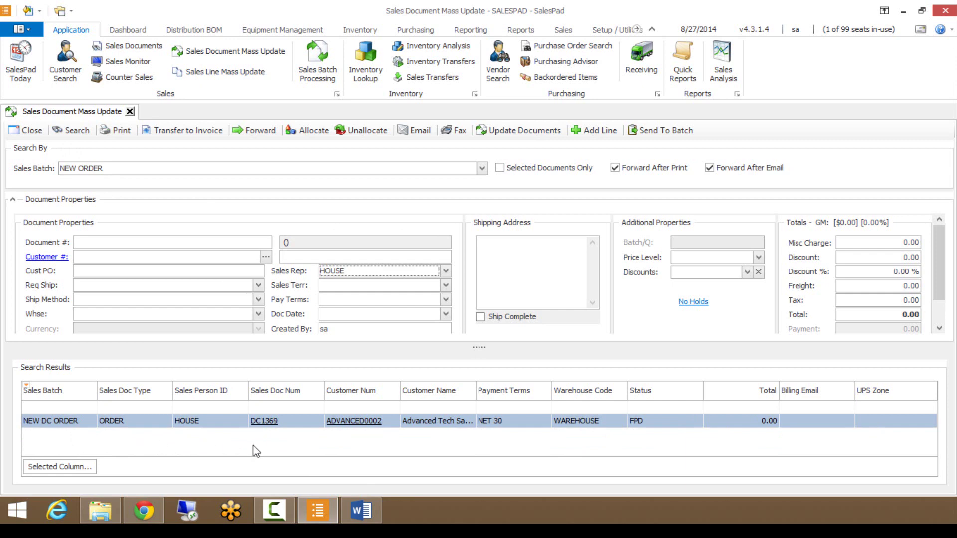
{"action": "left_click", "coordinate": [120, 170]}
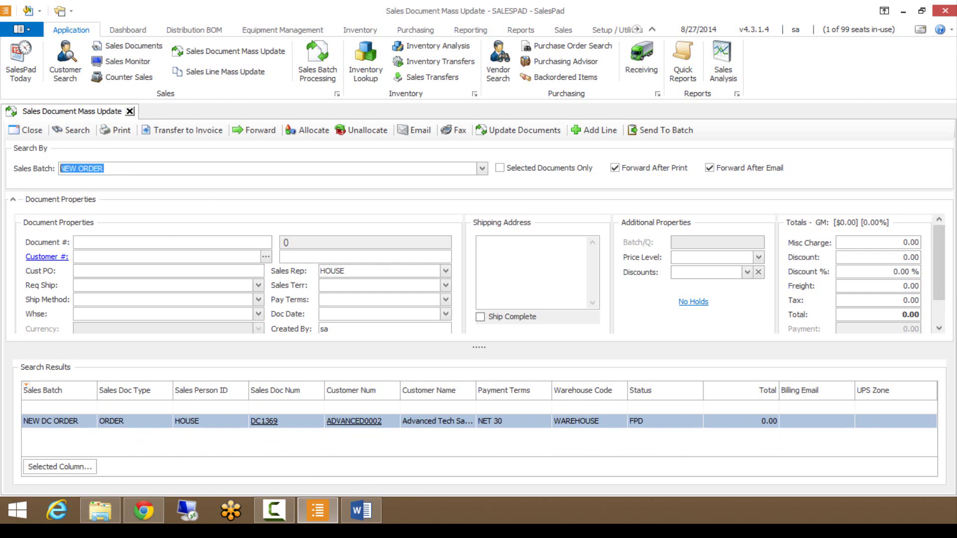
{"action": "type", "text": "O"}
{"action": "type", "text": "82714INV"}
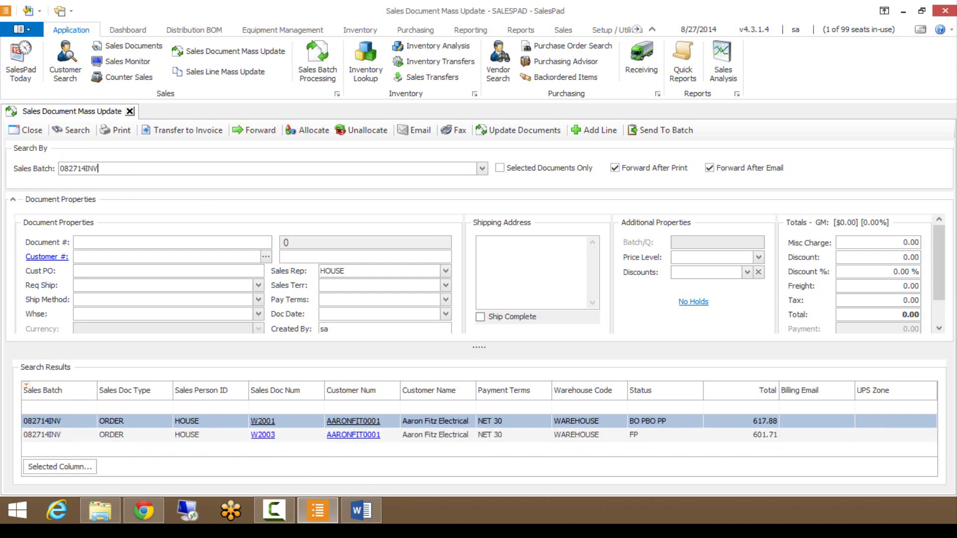